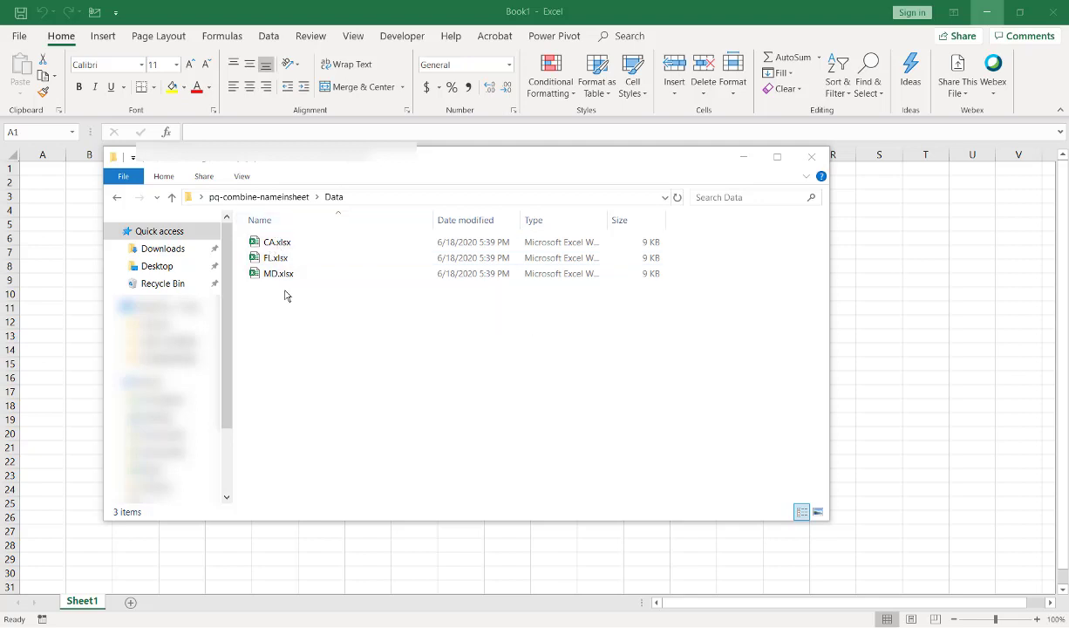
# Select CA.xlsx in the Data folder.
pyautogui.moveTo(290, 247)
pyautogui.mouseDown()
pyautogui.moveTo(302, 249)
pyautogui.moveTo(274, 240)
pyautogui.moveTo(335, 240)
pyautogui.moveTo(295, 241)
pyautogui.mouseUp()
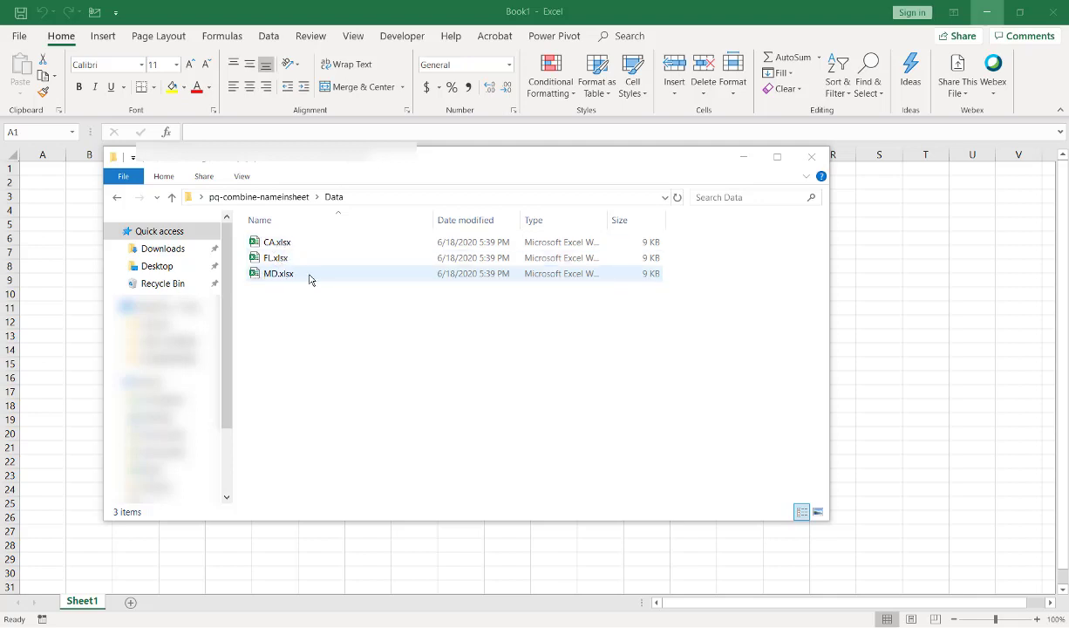
pyautogui.click(360, 245)
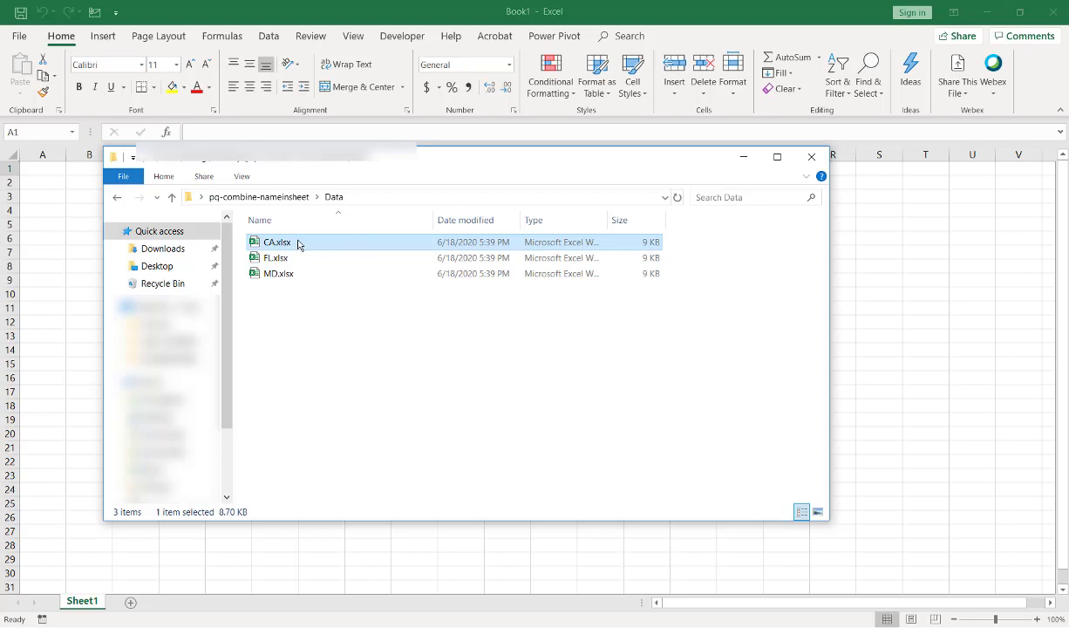
pyautogui.moveTo(302, 244); pyautogui.dragTo(302, 244)
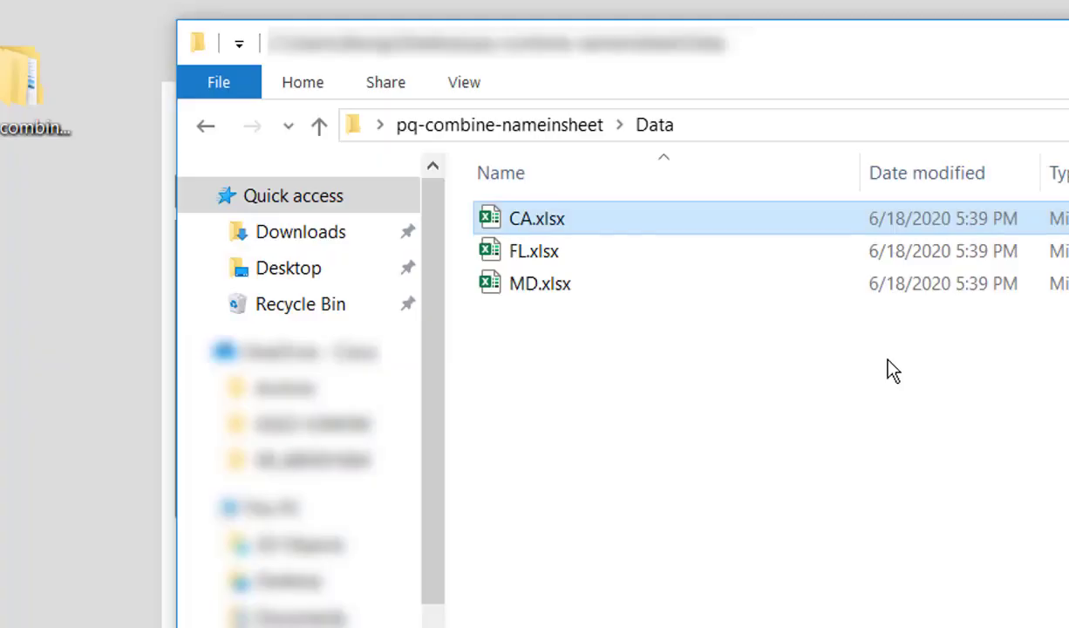
# Open FL.xlsx, check the Florida state value around A1–A3, and return to File Explorer.
pyautogui.doubleClick(603, 262)
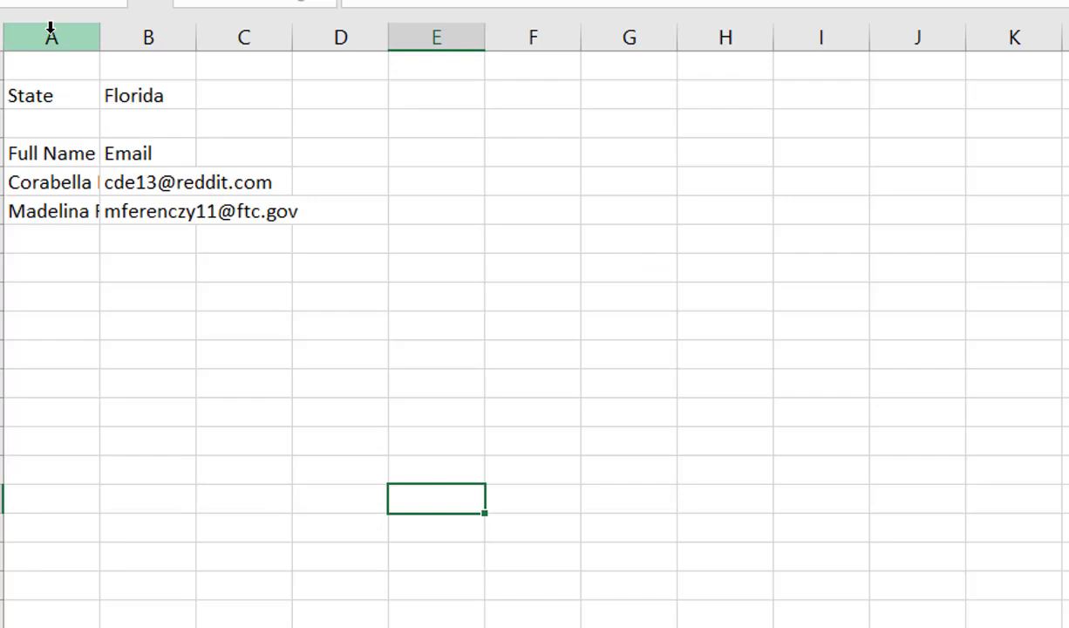
pyautogui.moveTo(50, 181); pyautogui.dragTo(148, 205)
pyautogui.click(42, 78)
pyautogui.click(50, 94)
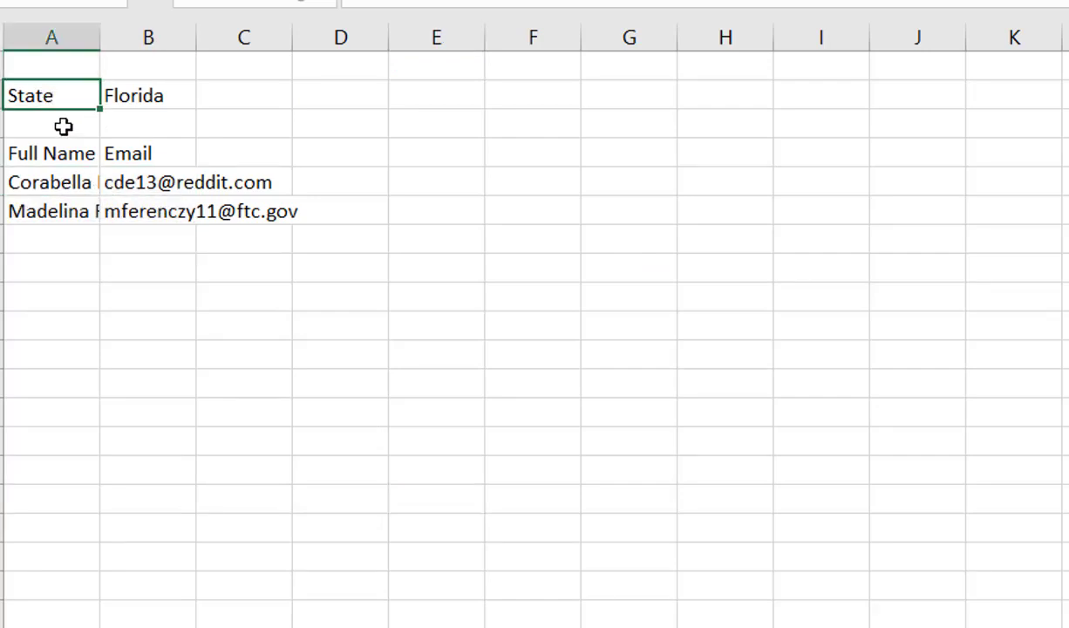
pyautogui.click(61, 124)
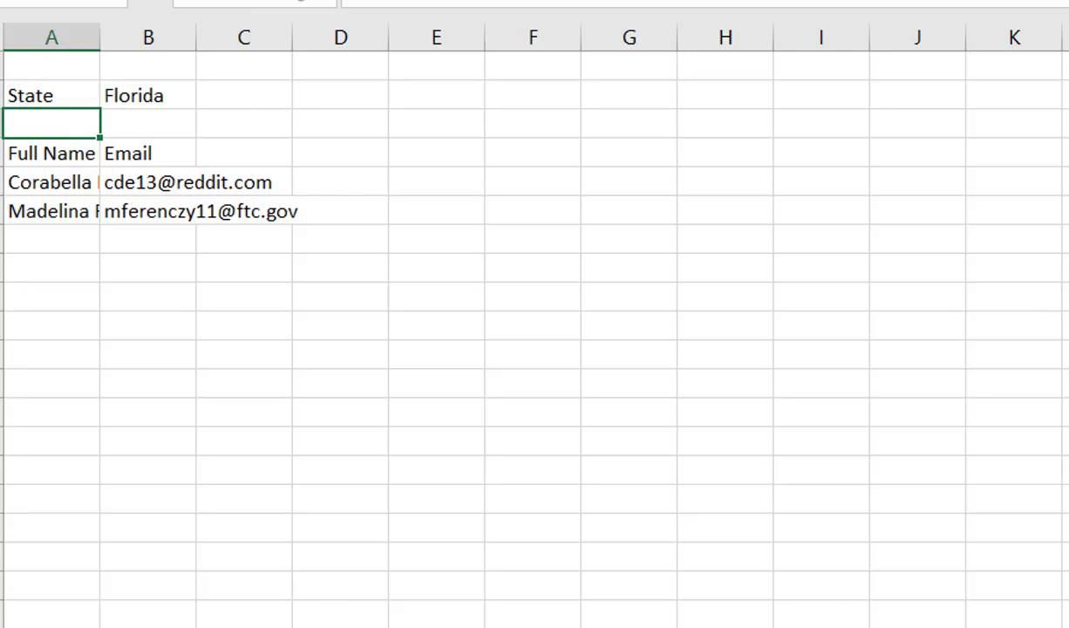
pyautogui.hotkey('alt', 'Tab')
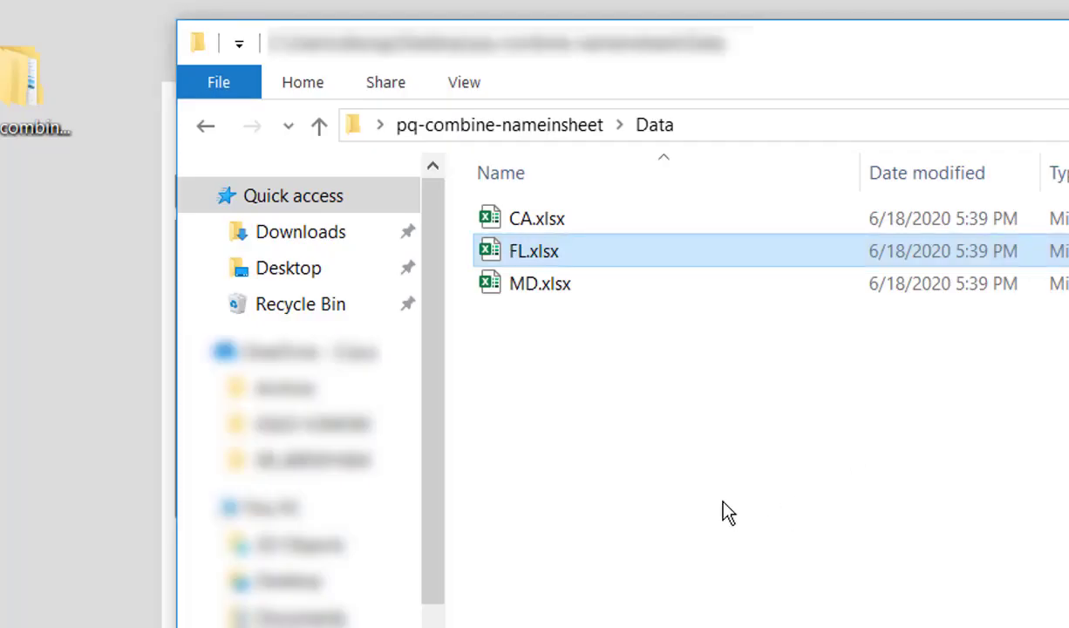
# Open CA.xlsx and add a State header in C5 with California filled into every contact row.
pyautogui.doubleClick(595, 225)
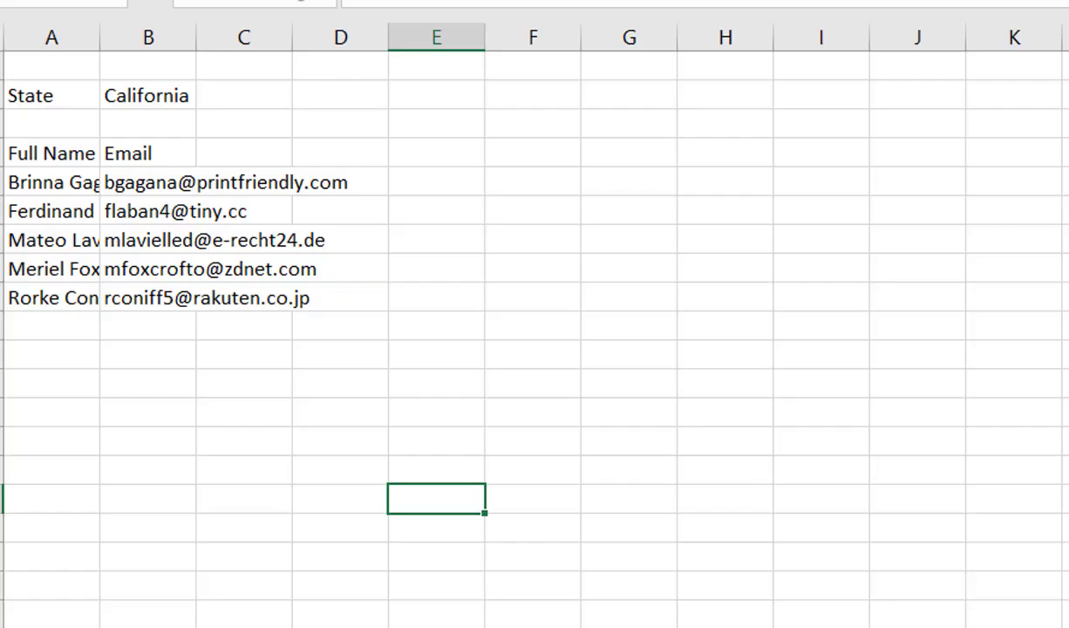
pyautogui.click(232, 146)
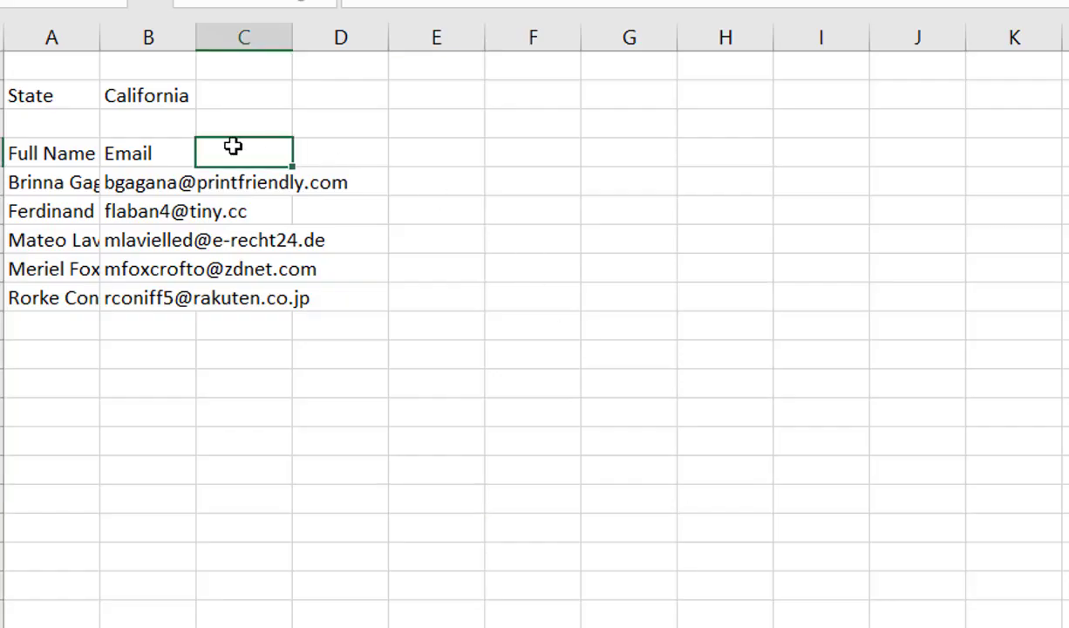
pyautogui.write('State')
pyautogui.press('Return')
pyautogui.moveTo(245, 179); pyautogui.dragTo(249, 290)
pyautogui.write('Calir')
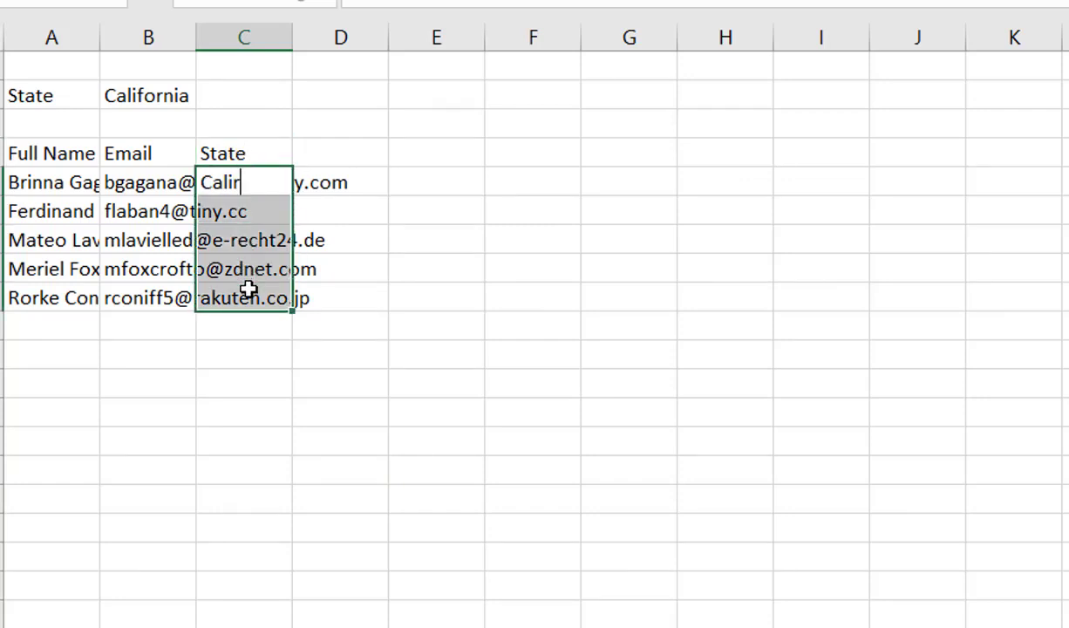
pyautogui.press('BackSpace')
pyautogui.write('fornia')
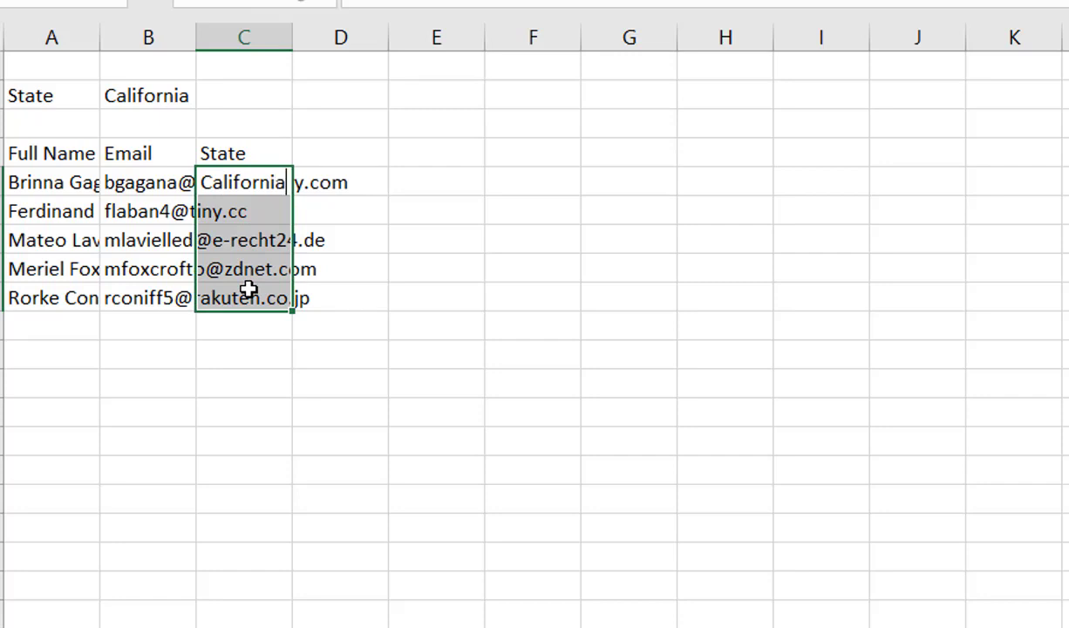
pyautogui.hotkey('ctrl', 'Return')
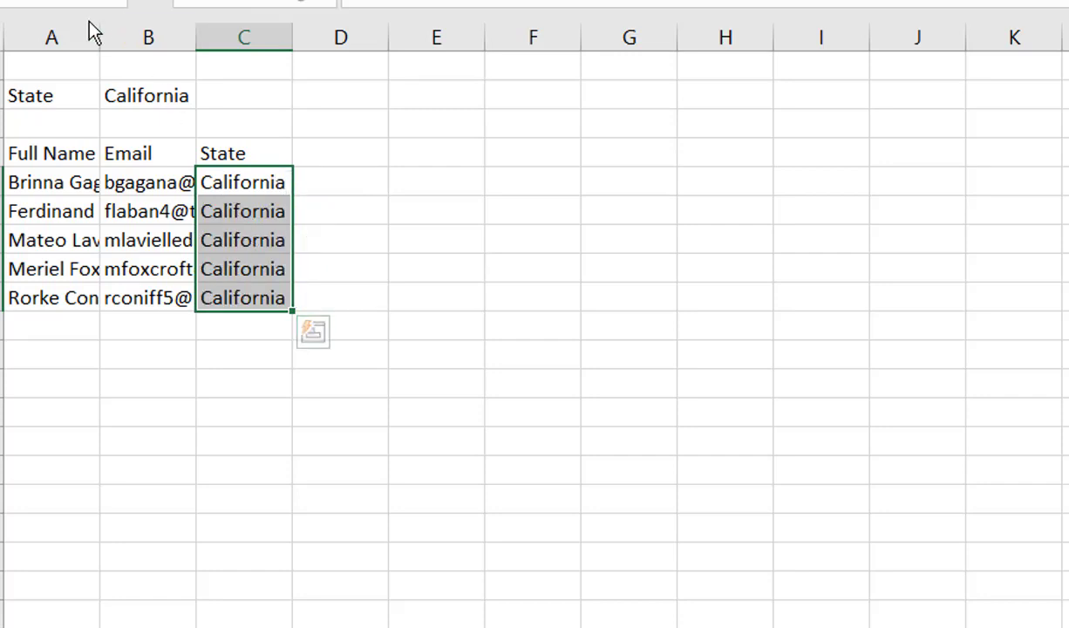
# Autofit columns A through D, review the contact table, and close the workbook.
pyautogui.moveTo(67, 37); pyautogui.dragTo(340, 39)
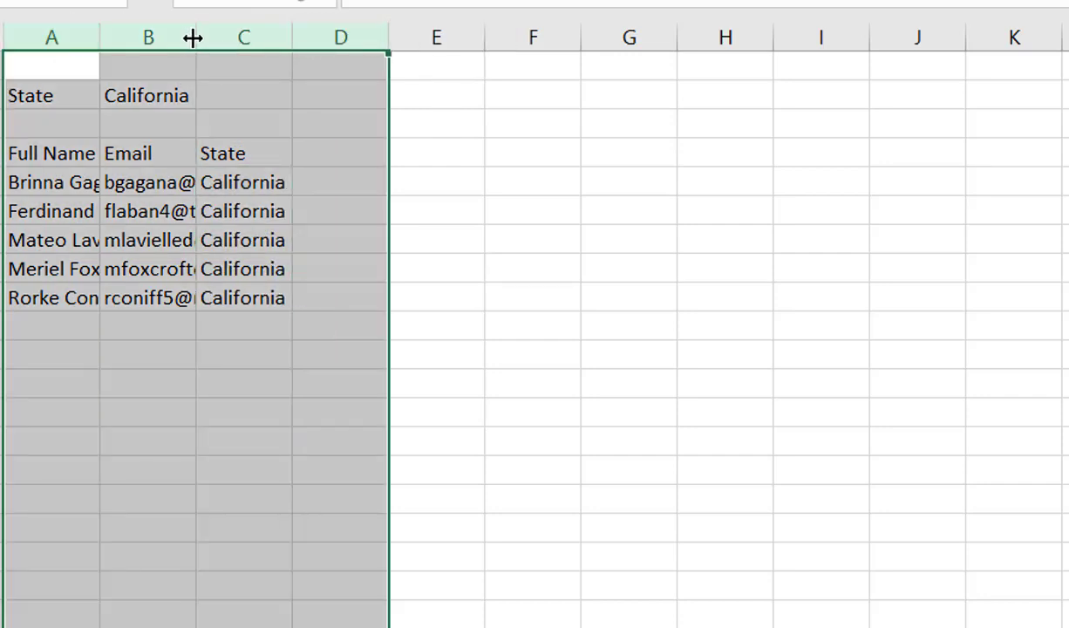
pyautogui.doubleClick(191, 39)
pyautogui.moveTo(111, 157); pyautogui.dragTo(383, 159)
pyautogui.moveTo(480, 175); pyautogui.dragTo(485, 303)
pyautogui.moveTo(477, 153); pyautogui.dragTo(468, 293)
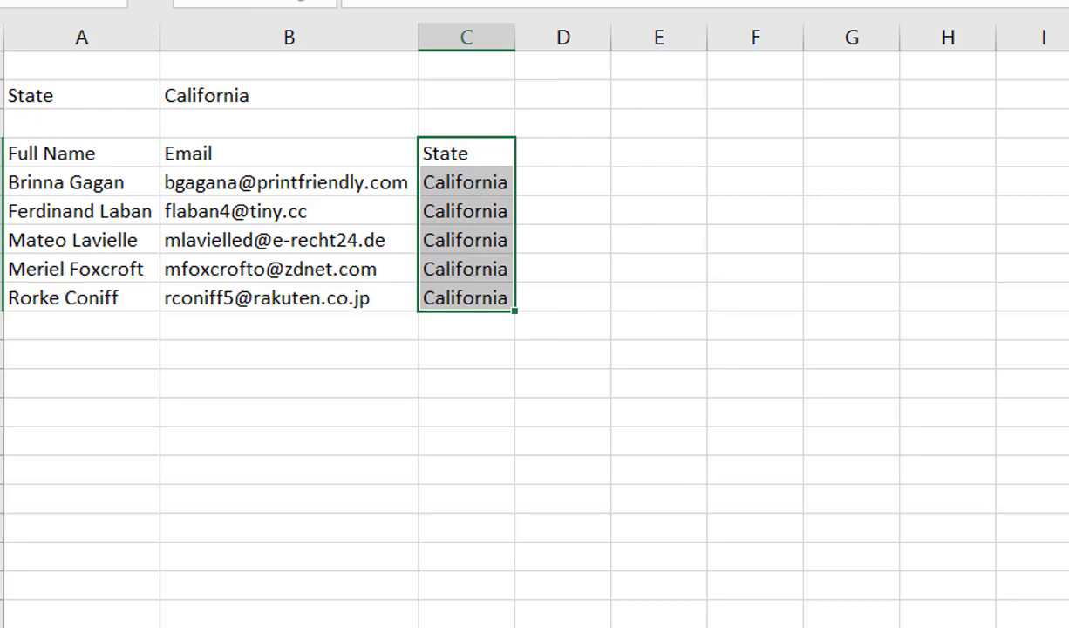
pyautogui.hotkey('alt', 'F4')
# Answer the save prompt, go up to pq-combine-nameinsheet, and select downloadedva.xlsx and New Data ny.xlsx.
pyautogui.click(1029, 412)
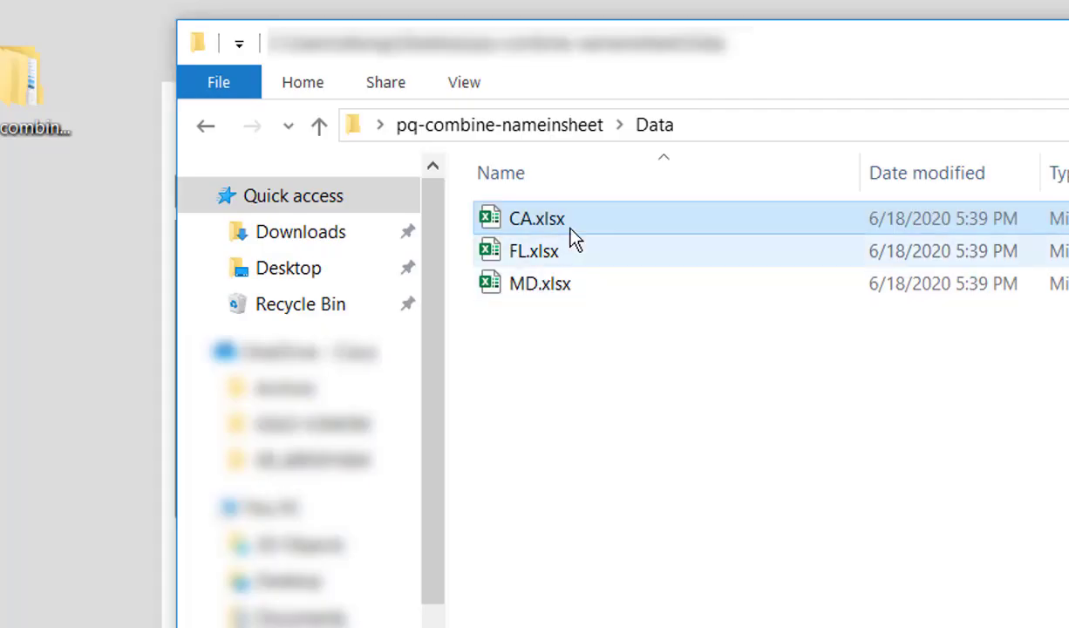
pyautogui.click(540, 126)
pyautogui.moveTo(638, 329); pyautogui.dragTo(591, 249)
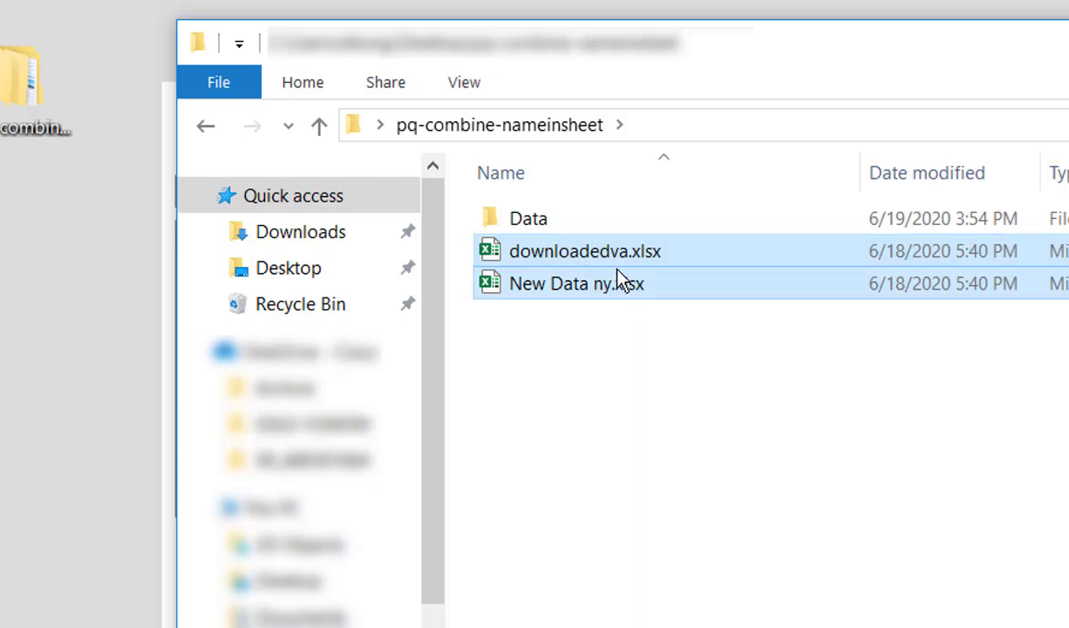
pyautogui.click(617, 254)
pyautogui.click(603, 290)
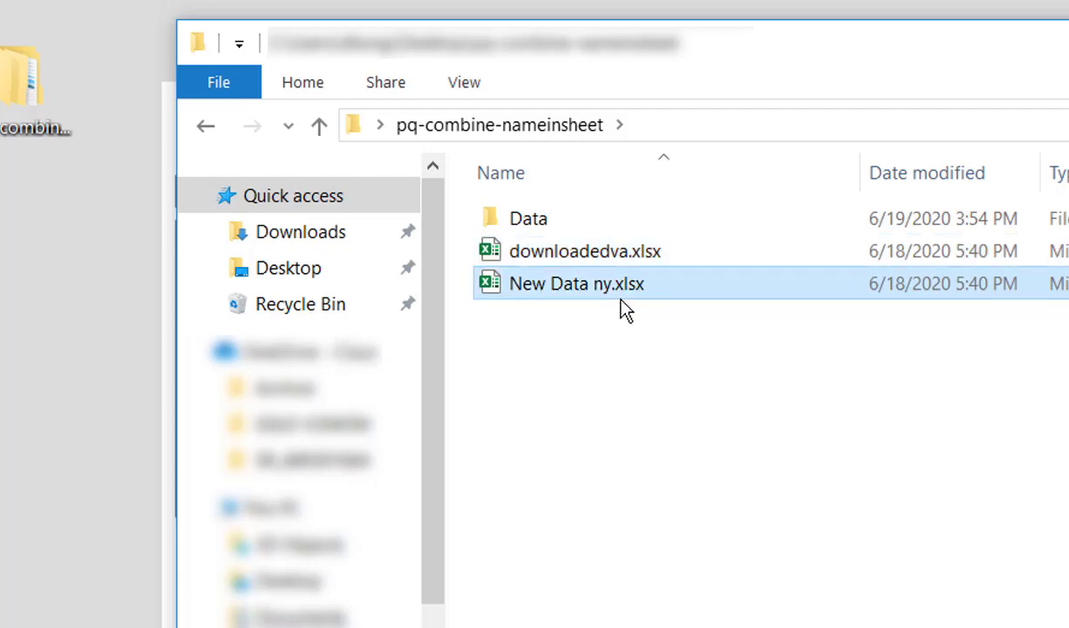
# Open downloadedva.xlsx, confirm Virginia in cell B2, and switch back to Book1.
pyautogui.doubleClick(587, 247)
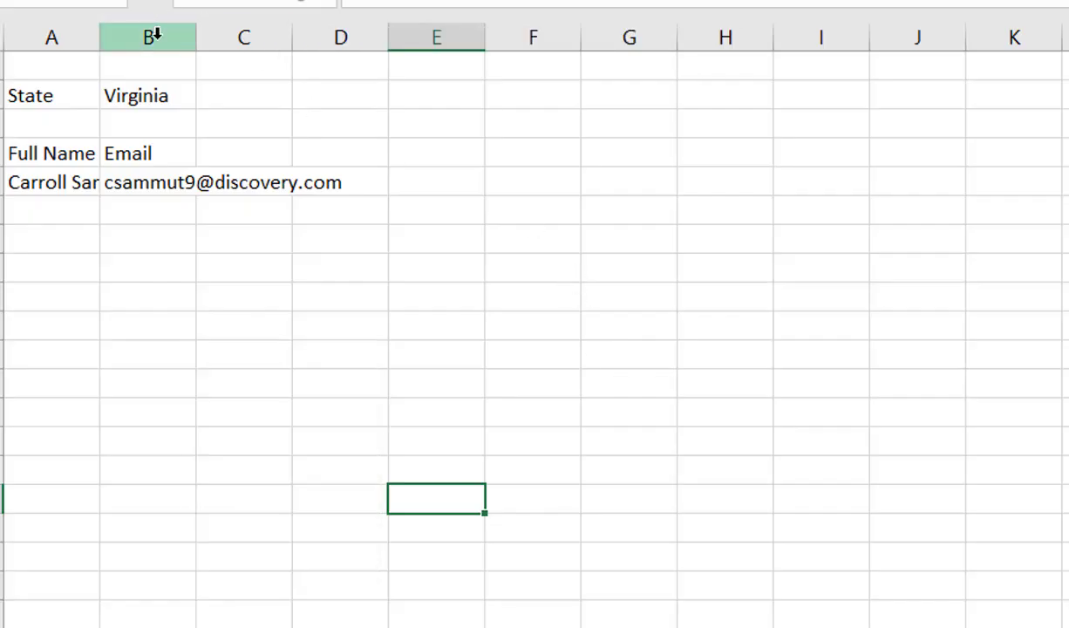
pyautogui.click(155, 35)
pyautogui.click(148, 93)
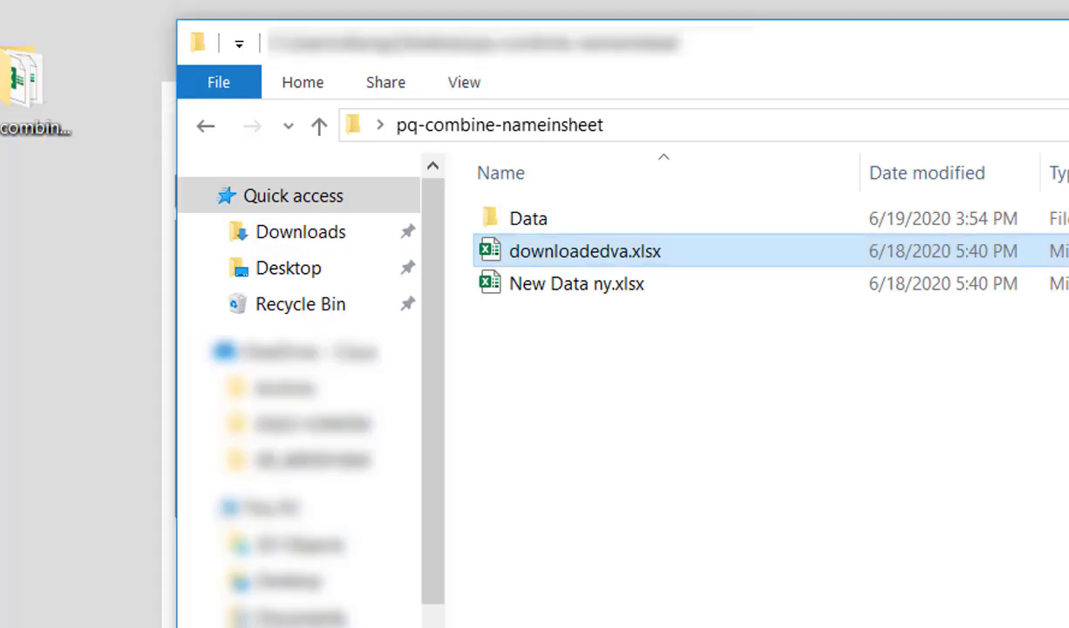
pyautogui.press('Return')
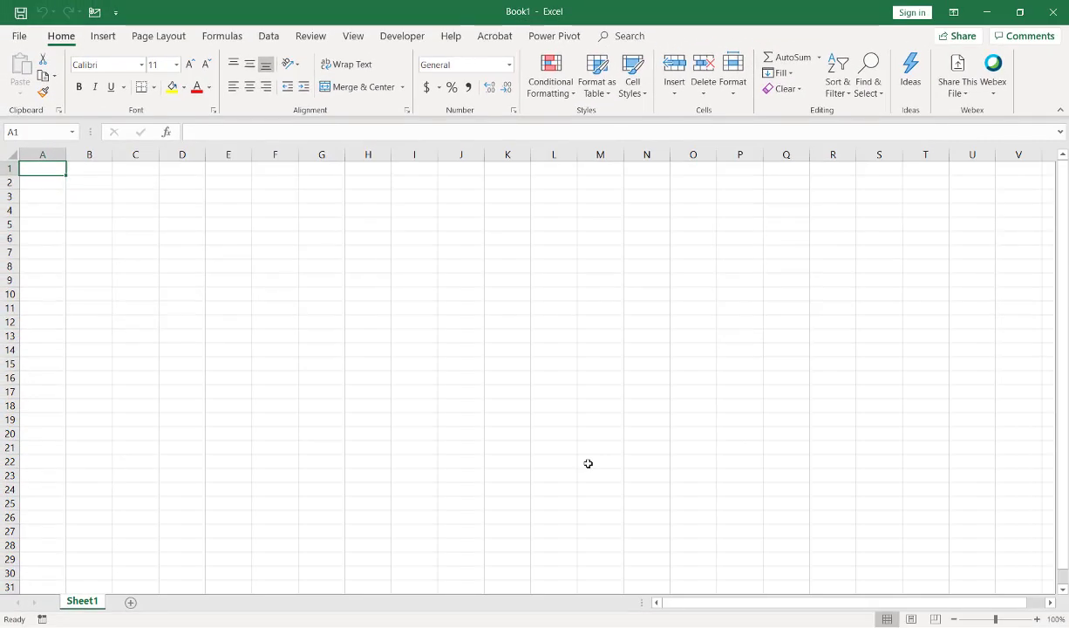
# Import From Folder via Get Data, accepting the Data folder path to preview CA, FL and MD.
pyautogui.click(270, 36)
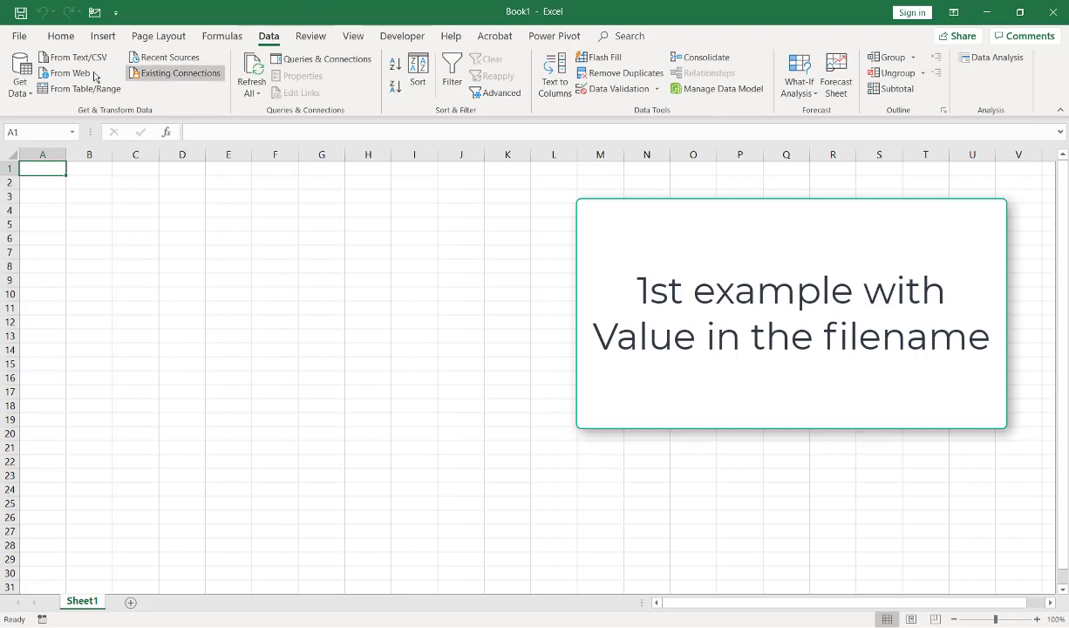
pyautogui.click(23, 92)
pyautogui.moveTo(57, 117)
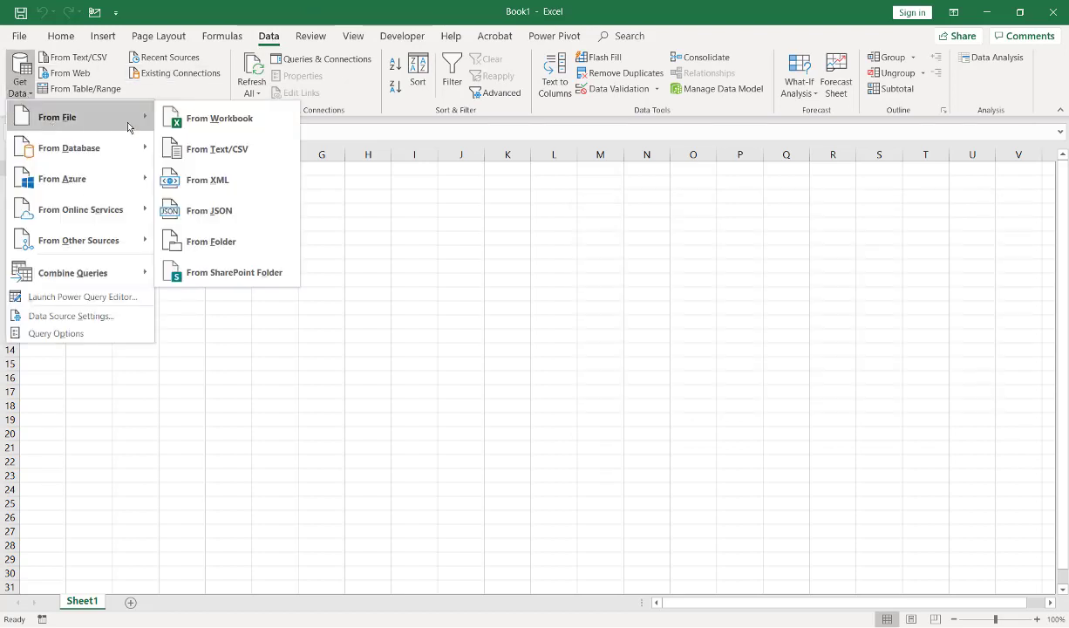
pyautogui.click(273, 247)
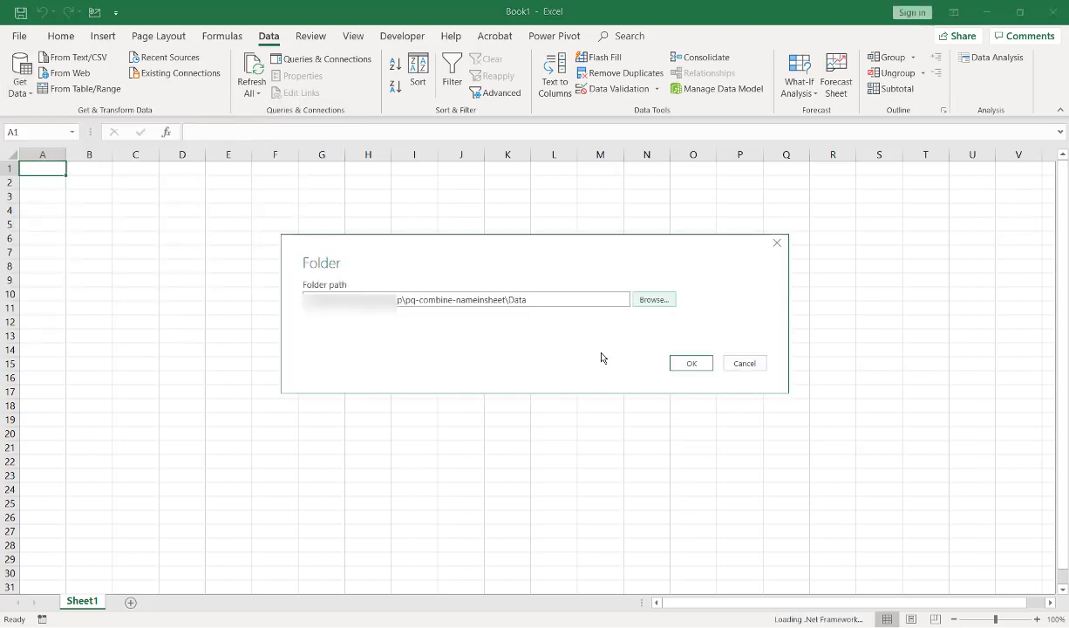
pyautogui.click(697, 365)
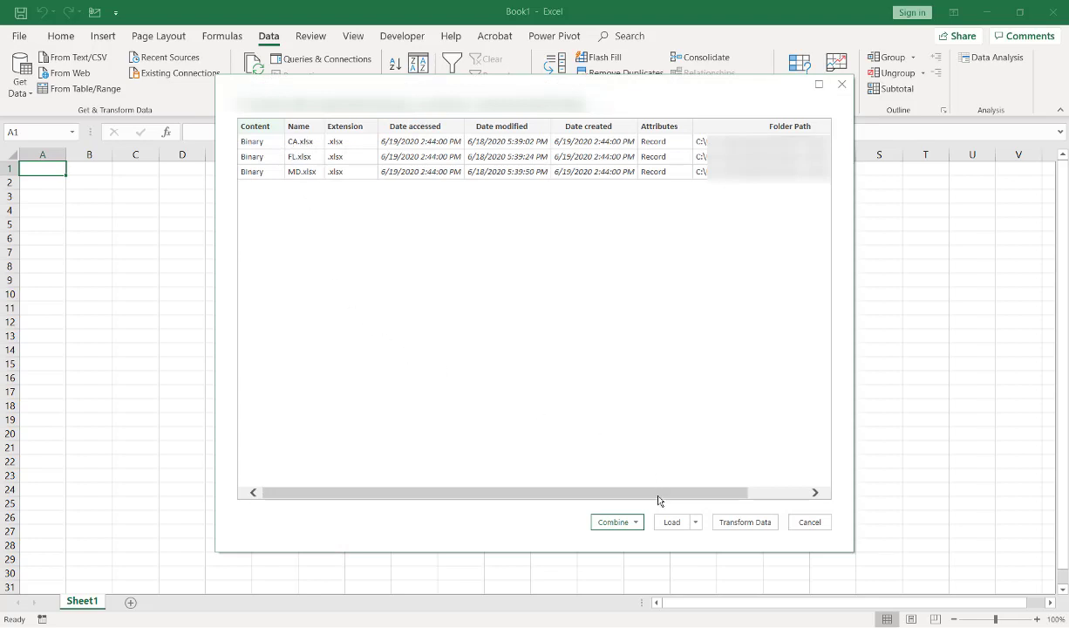
# Combine & Transform the files, taking Sheet1 from each with First file as the sample.
pyautogui.click(636, 523)
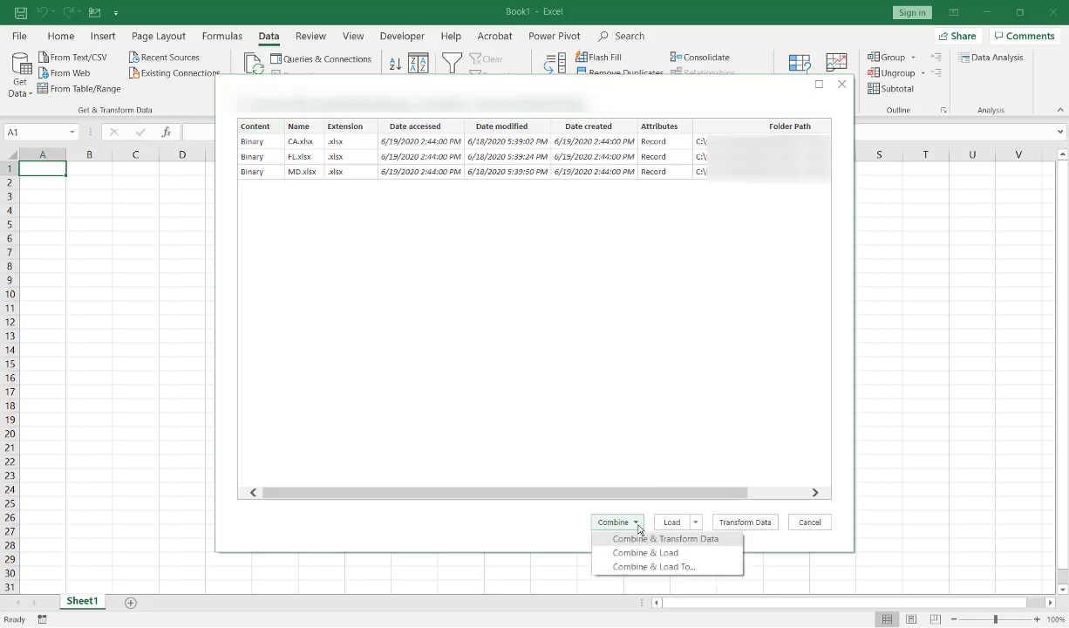
pyautogui.click(658, 538)
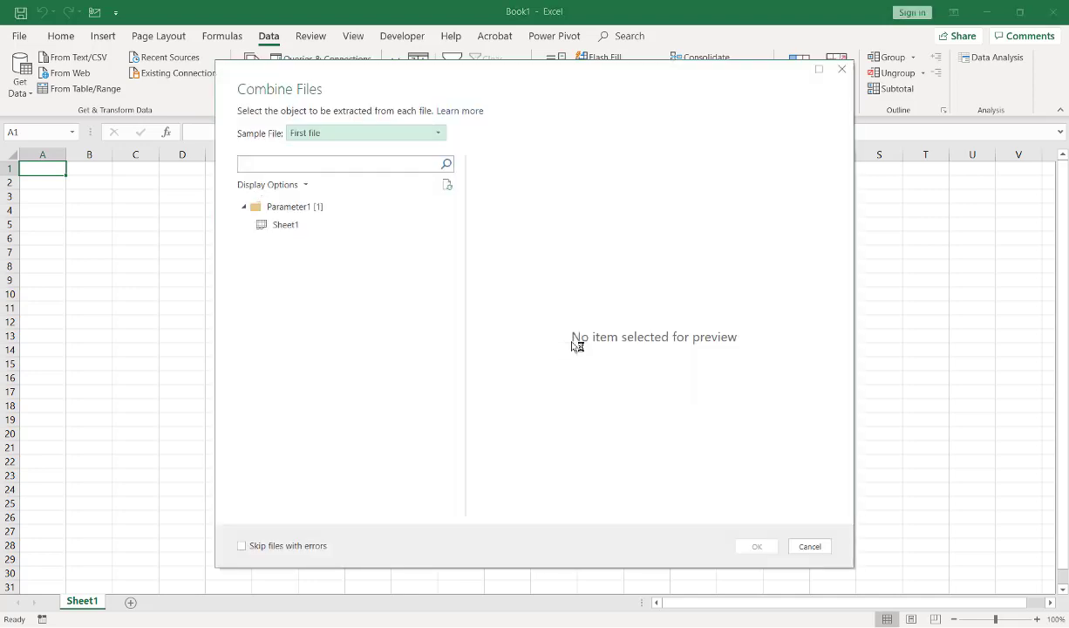
pyautogui.click(382, 226)
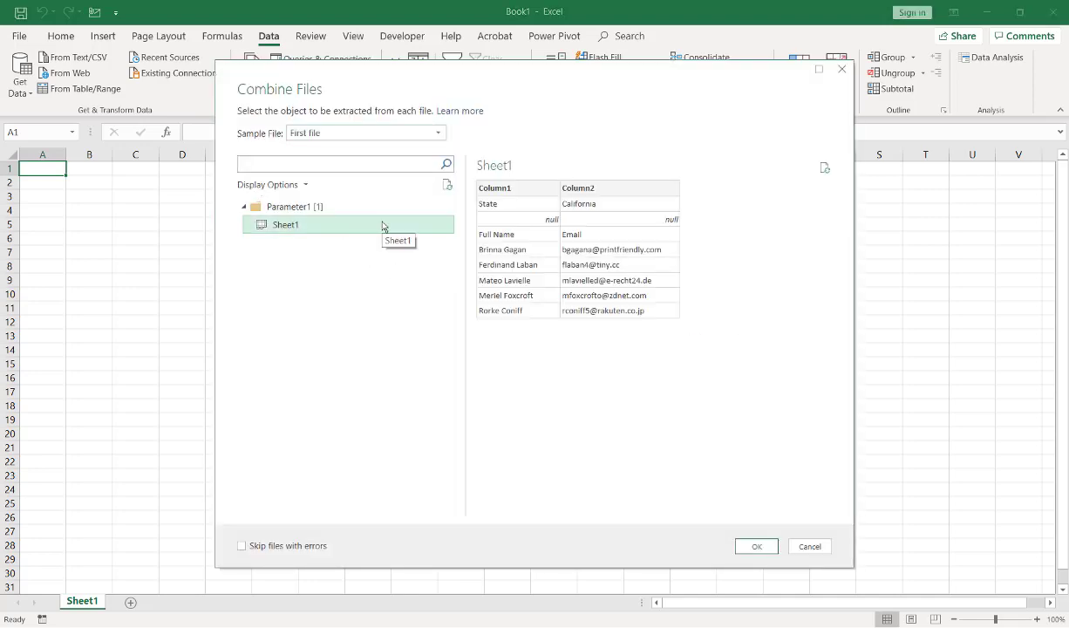
pyautogui.click(390, 135)
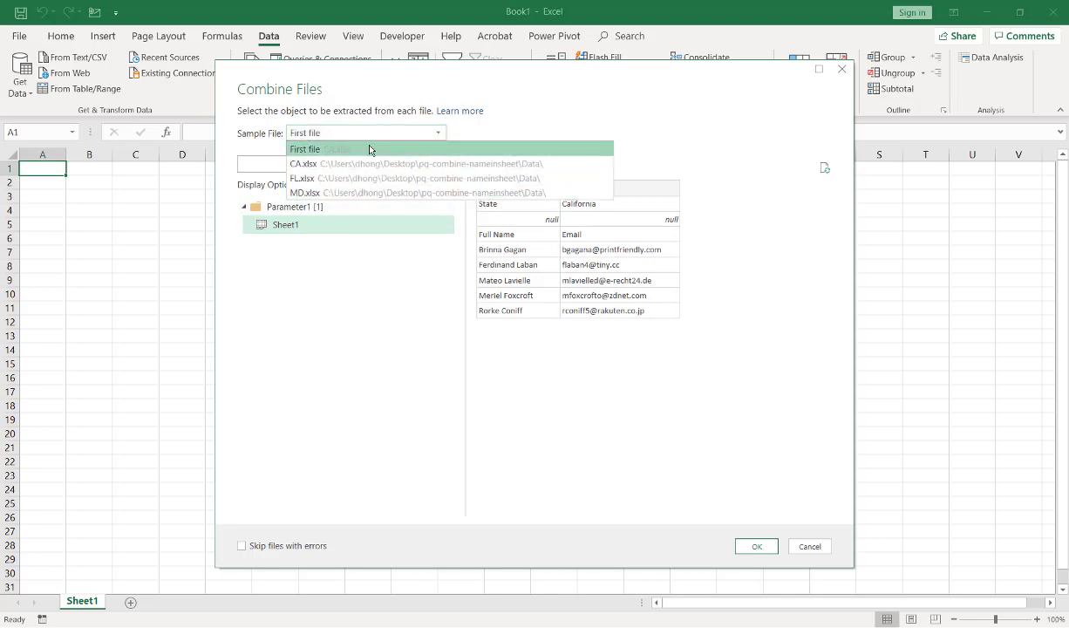
pyautogui.click(369, 150)
pyautogui.click(350, 224)
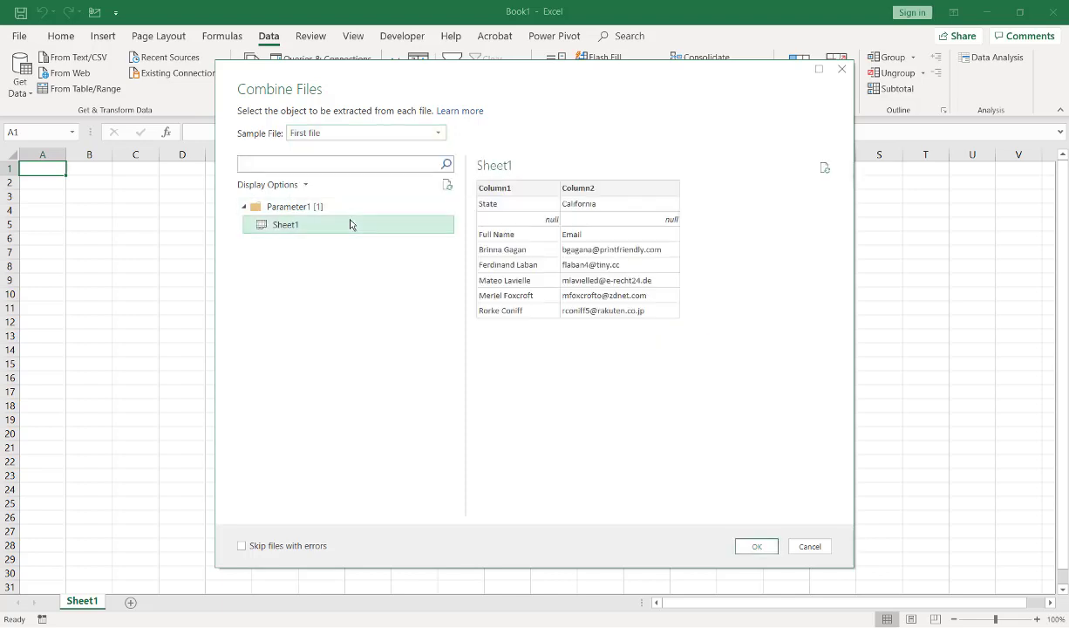
pyautogui.click(756, 546)
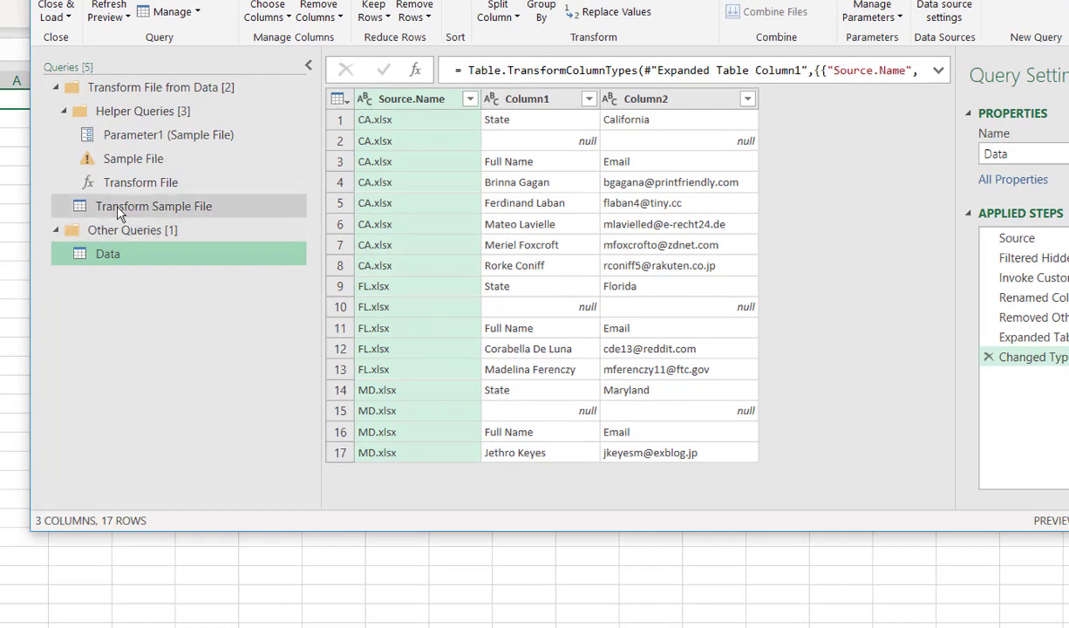
# Remove the top 2 rows from the Transform Sample File query.
pyautogui.click(238, 206)
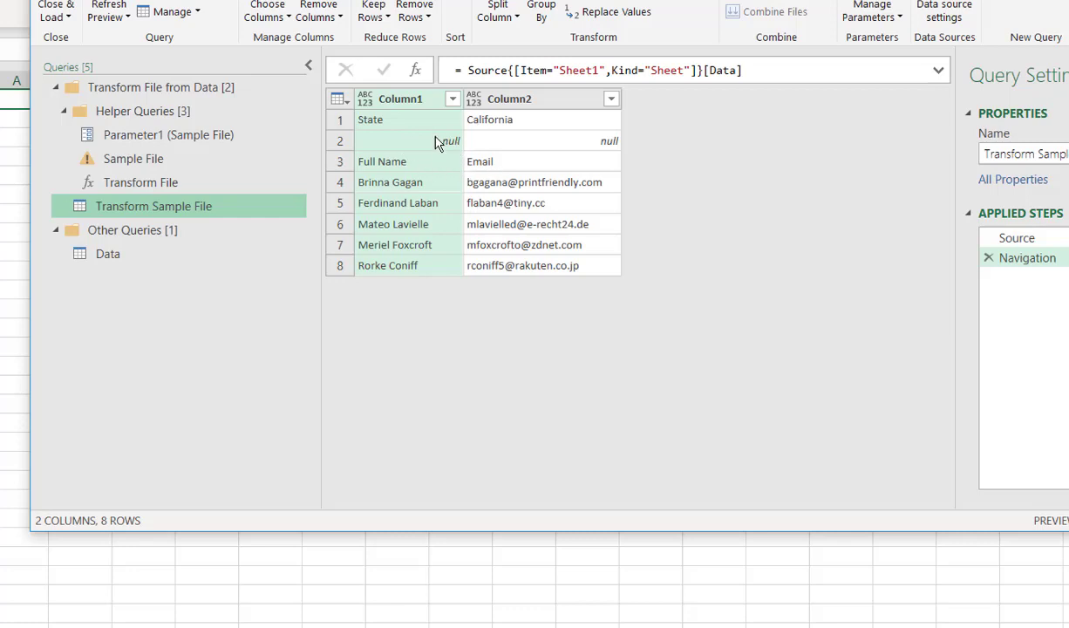
pyautogui.click(419, 16)
pyautogui.click(420, 39)
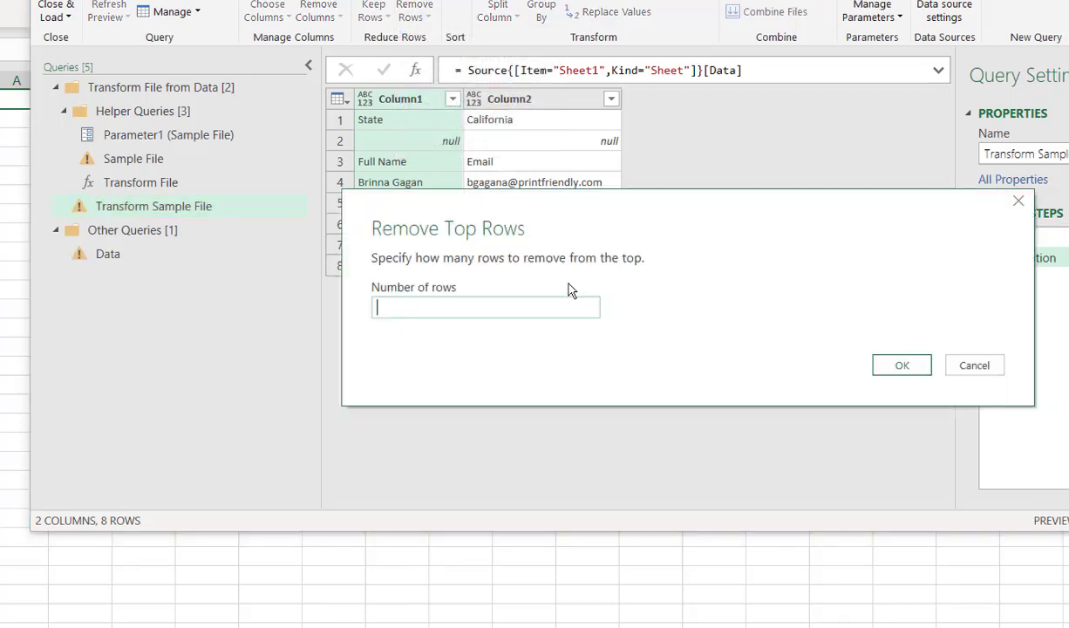
pyautogui.write('2')
pyautogui.click(901, 364)
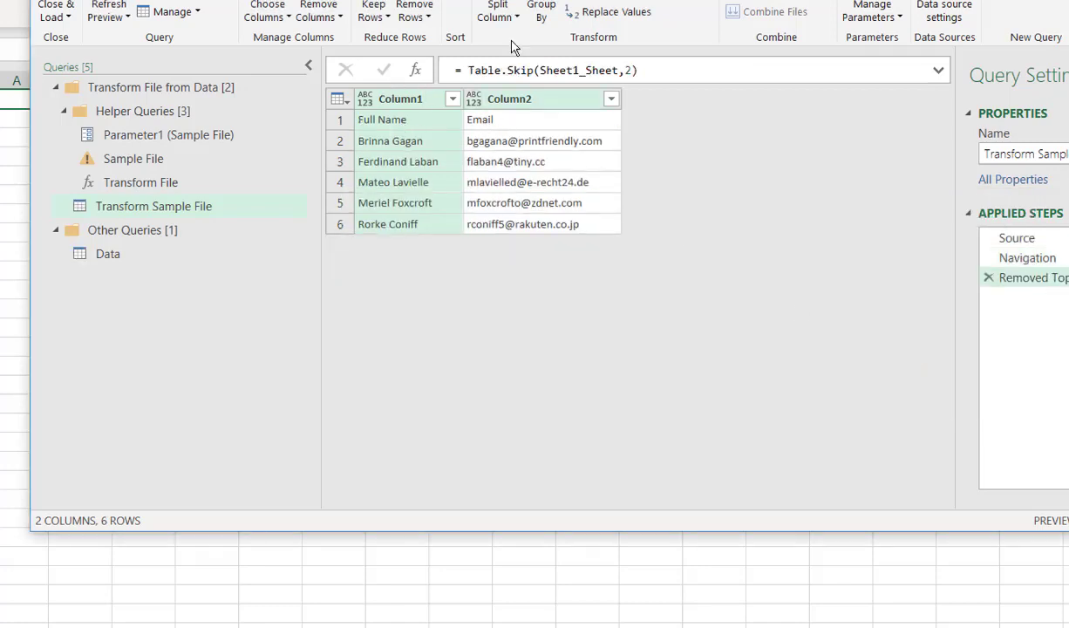
# Use the first row as headers and delete the Data query's failing Changed Type step.
pyautogui.click(650, 4)
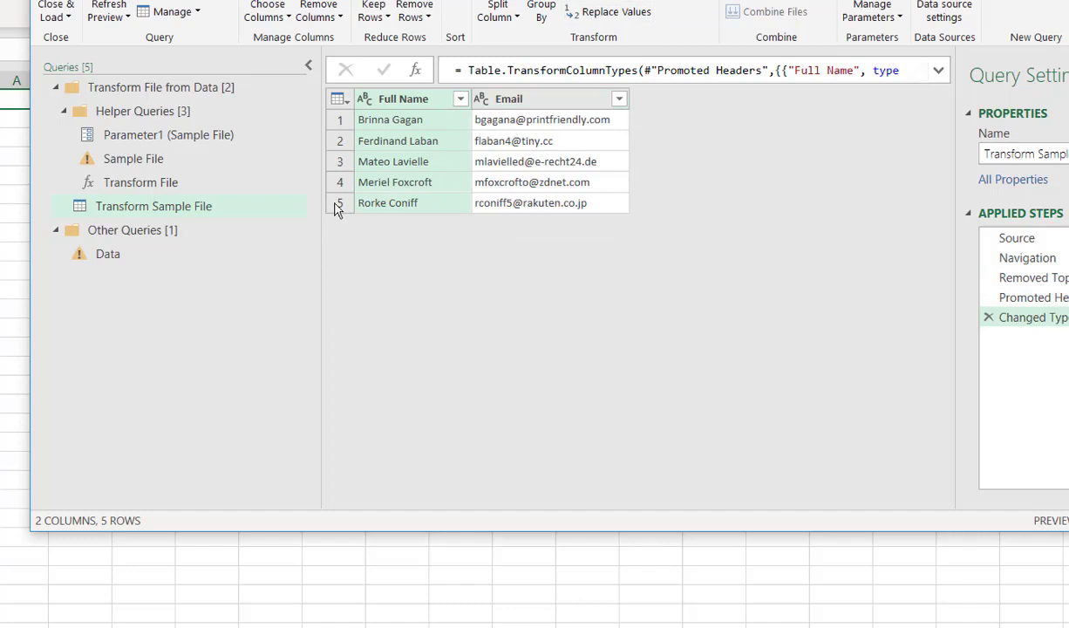
pyautogui.click(183, 253)
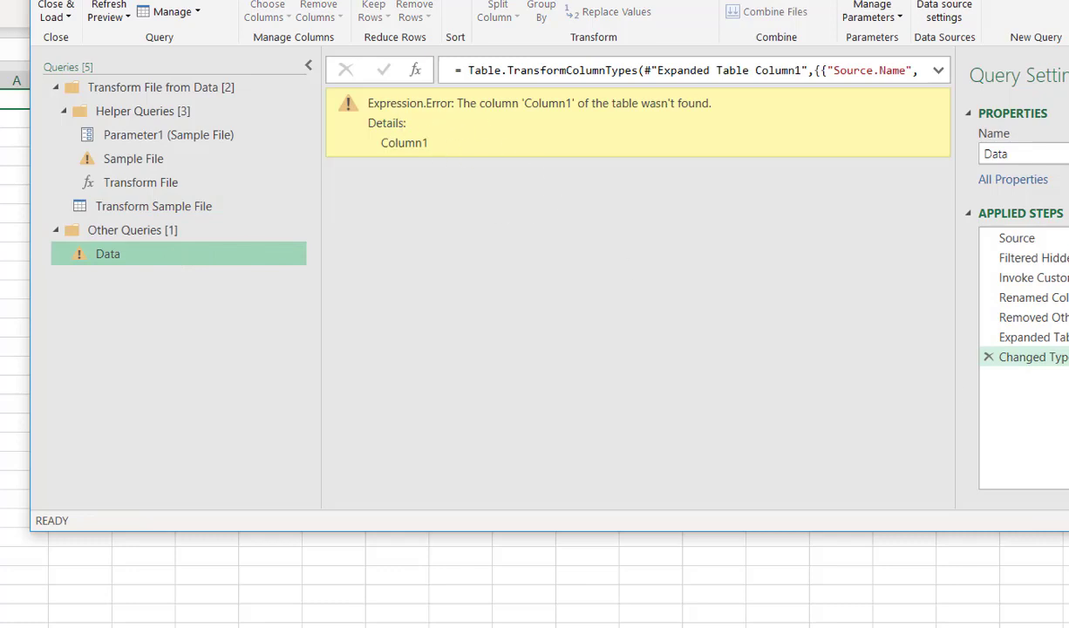
pyautogui.click(988, 357)
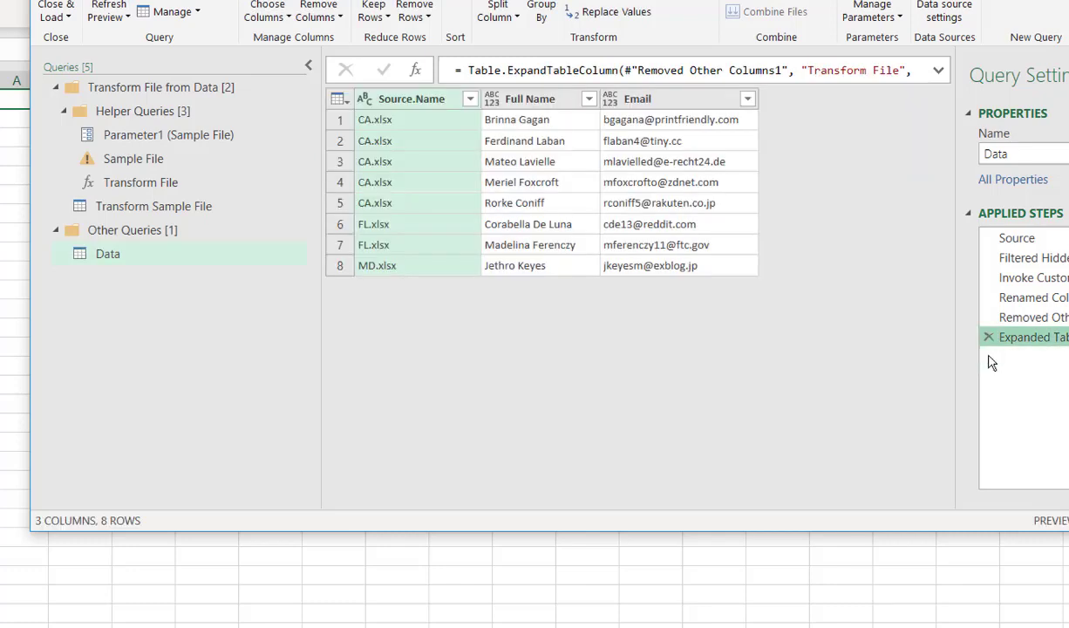
# Rename the Source.Name column to State.
pyautogui.doubleClick(398, 102)
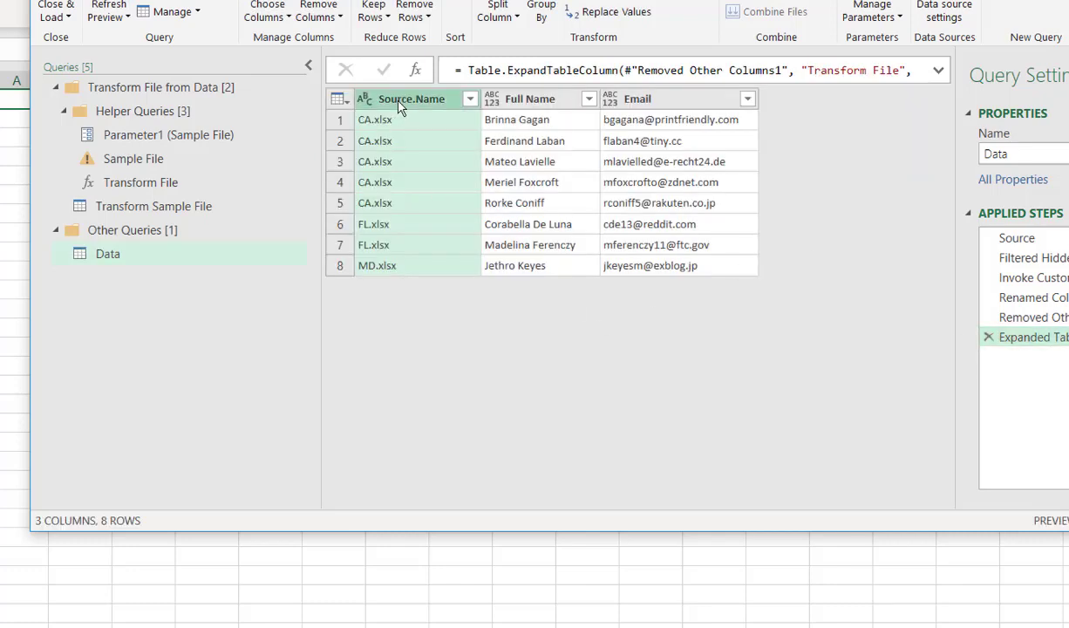
pyautogui.write('State')
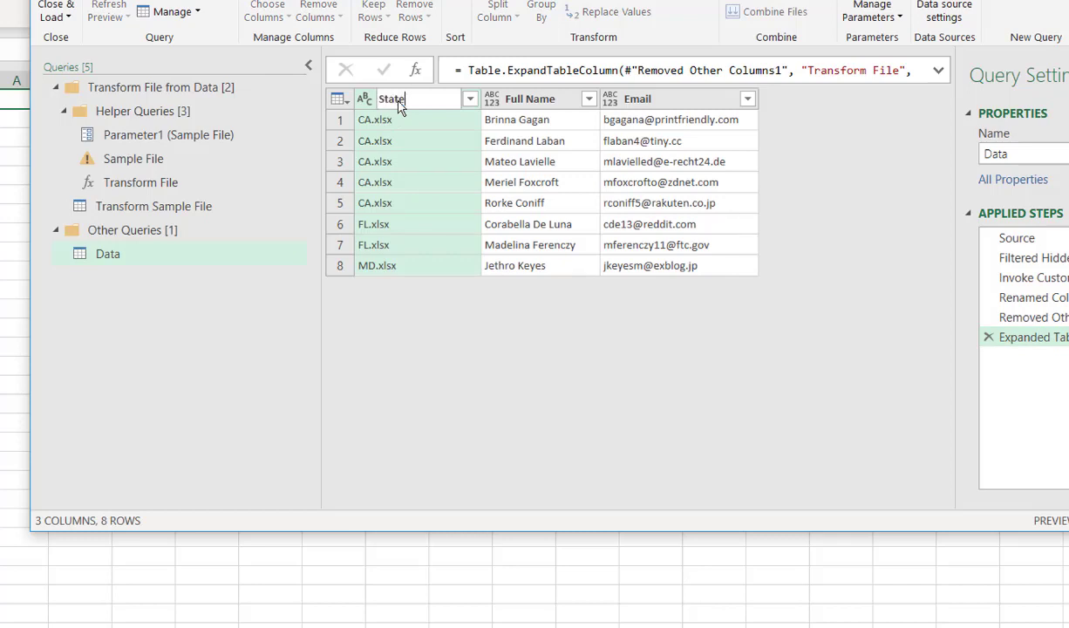
pyautogui.press('Return')
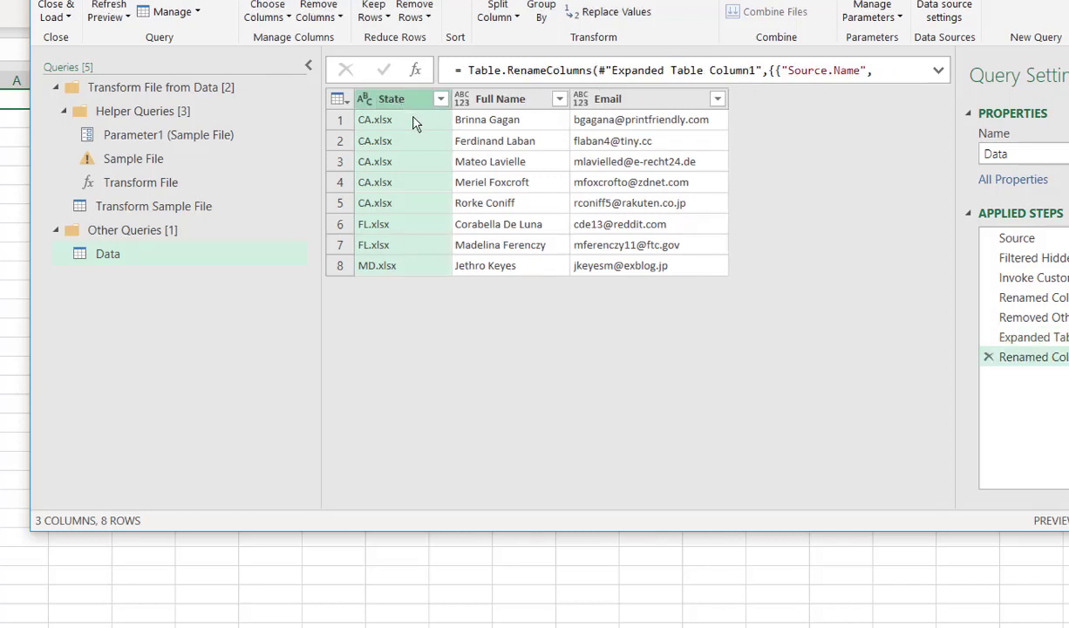
# Replace .xlsx with nothing in the State column, then Close & Load the table to the sheet.
pyautogui.rightClick(401, 101)
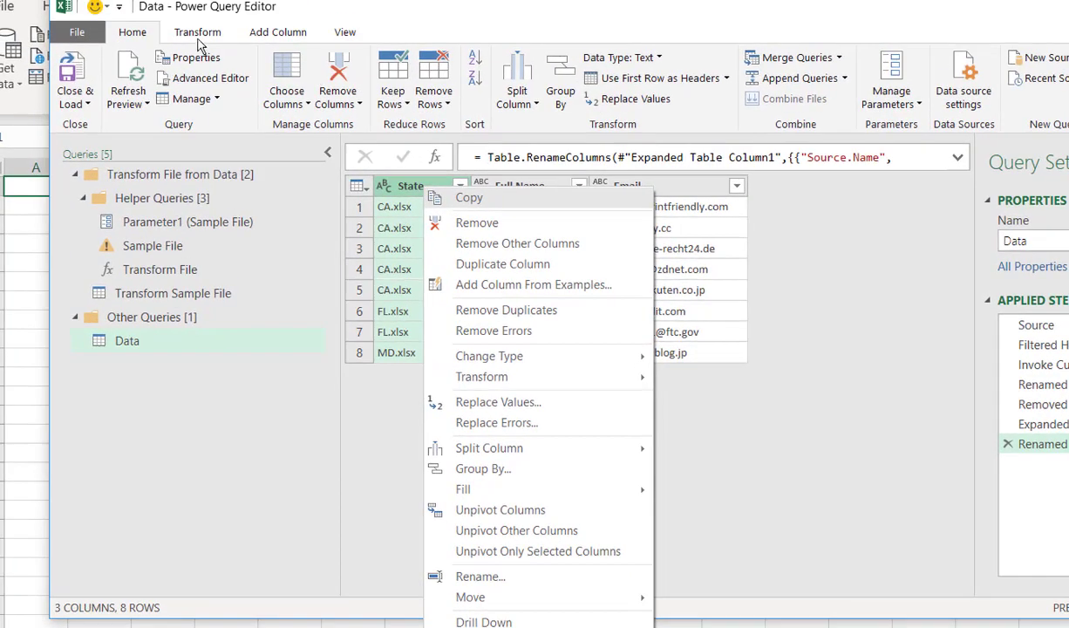
pyautogui.click(197, 39)
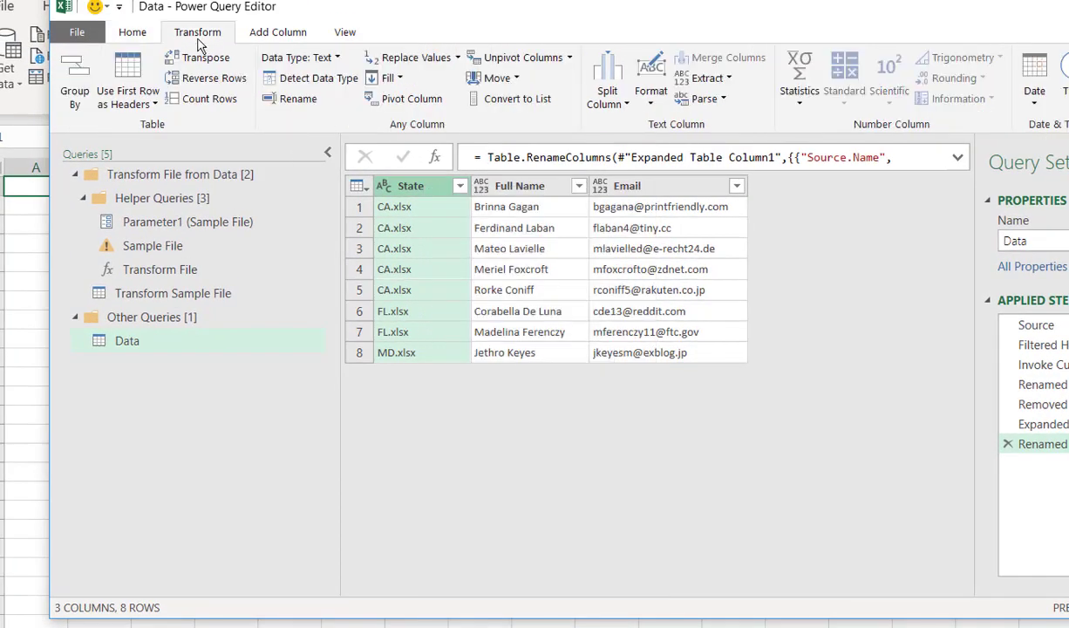
pyautogui.click(456, 58)
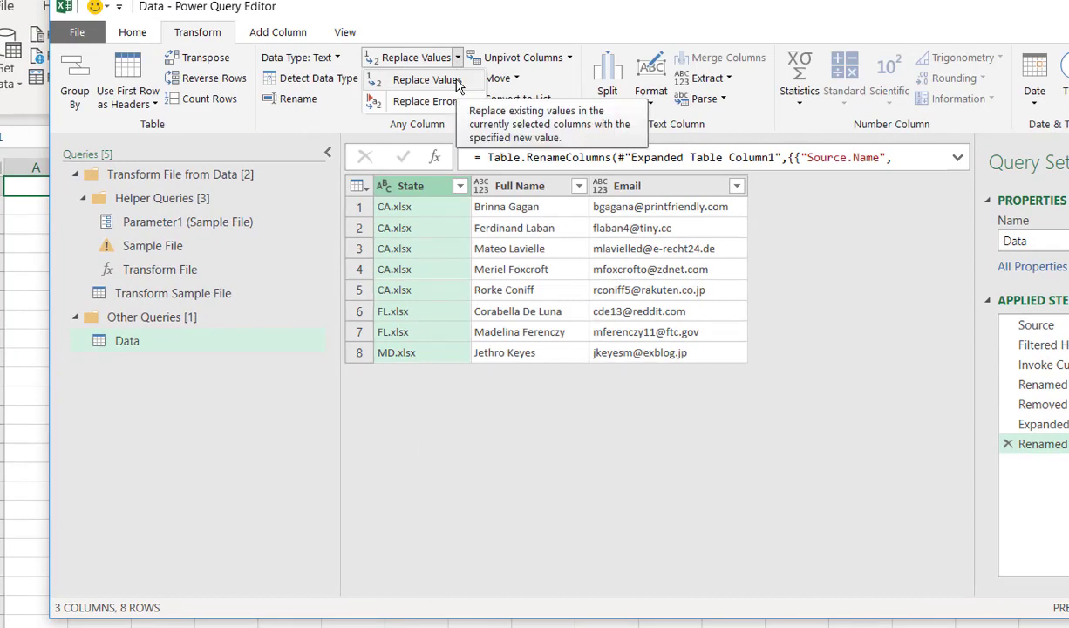
pyautogui.click(455, 80)
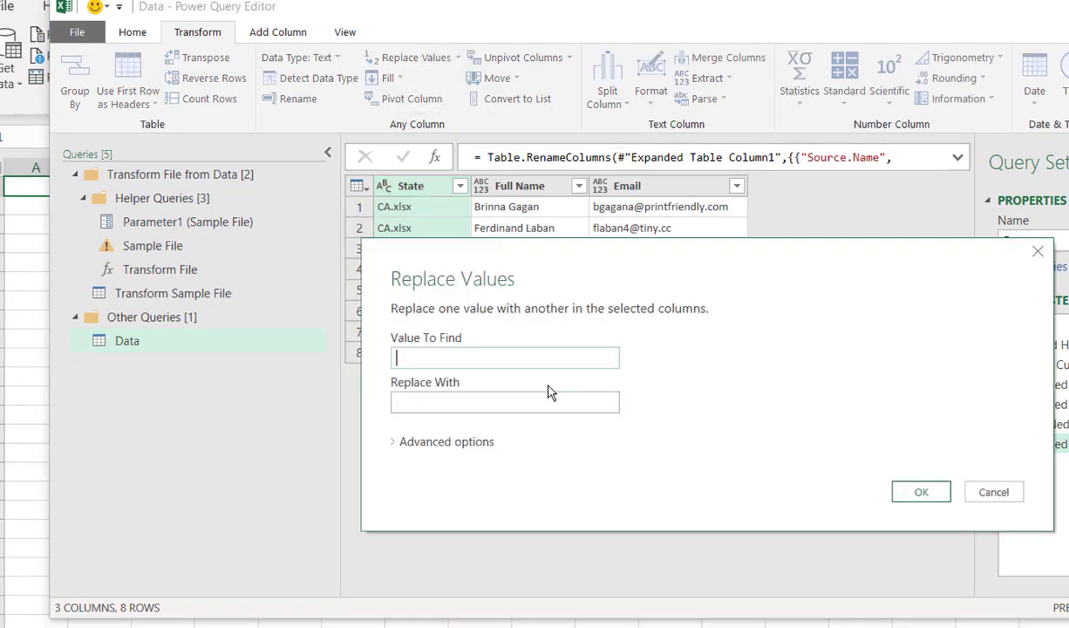
pyautogui.write('.xlsx')
pyautogui.click(502, 403)
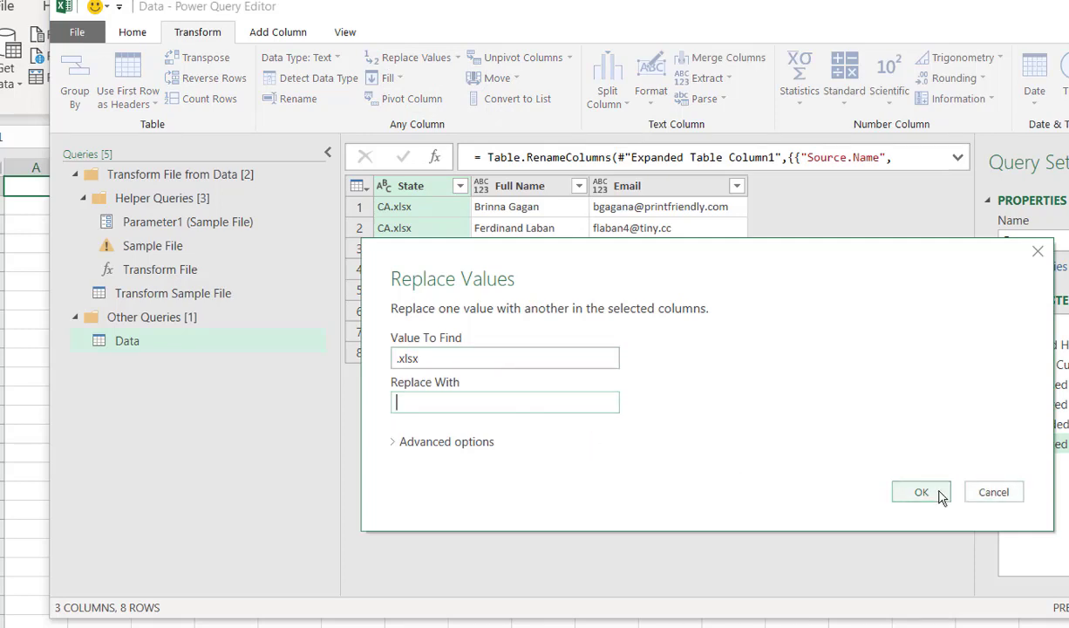
pyautogui.click(918, 491)
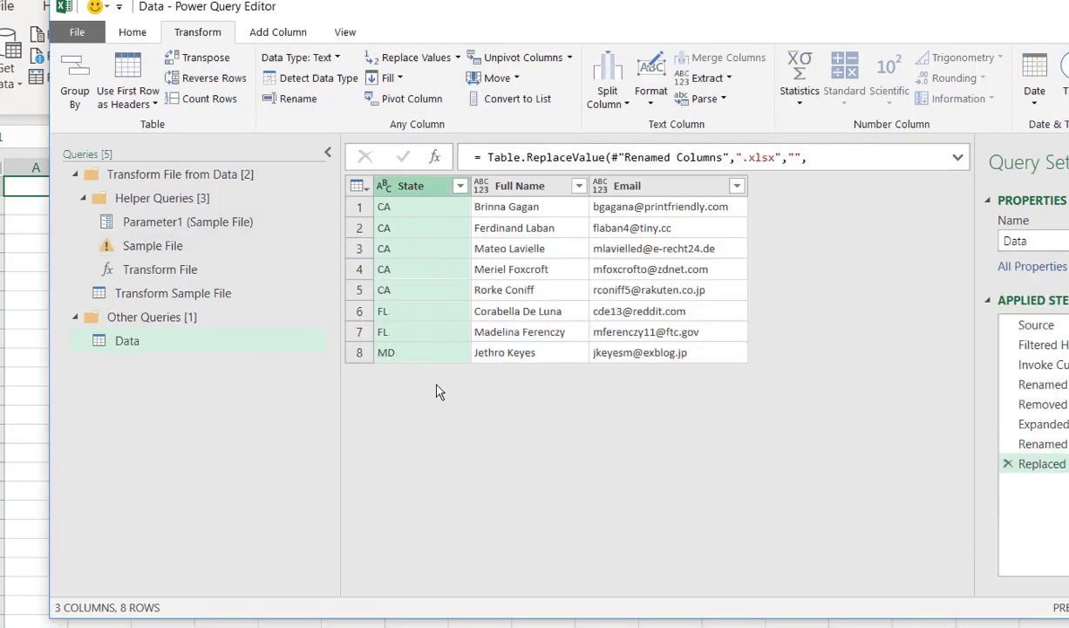
pyautogui.click(140, 35)
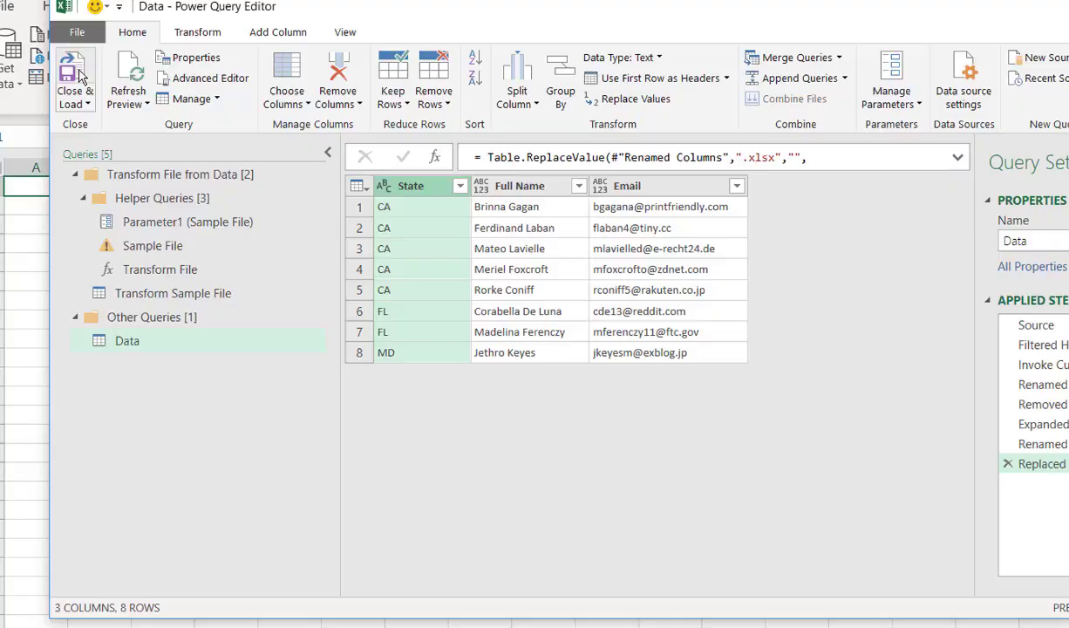
pyautogui.click(75, 78)
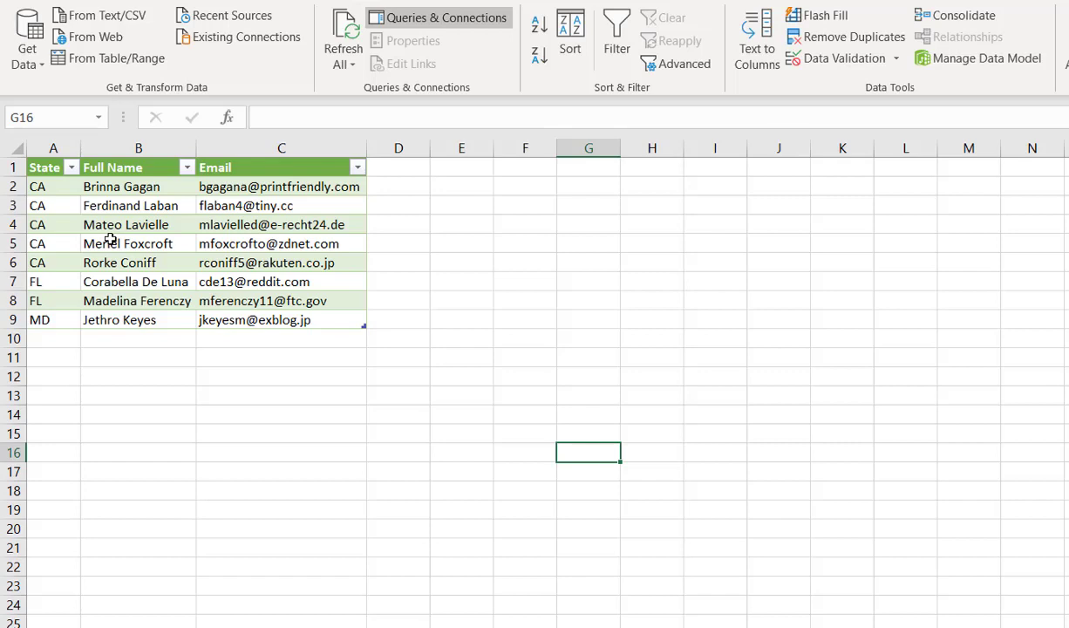
# Paste the downloadedva and New Data ny workbooks into the Data folder.
pyautogui.hotkey('alt', 'Tab')
pyautogui.keyDown('shift'); pyautogui.click(420, 316); pyautogui.keyUp('shift')
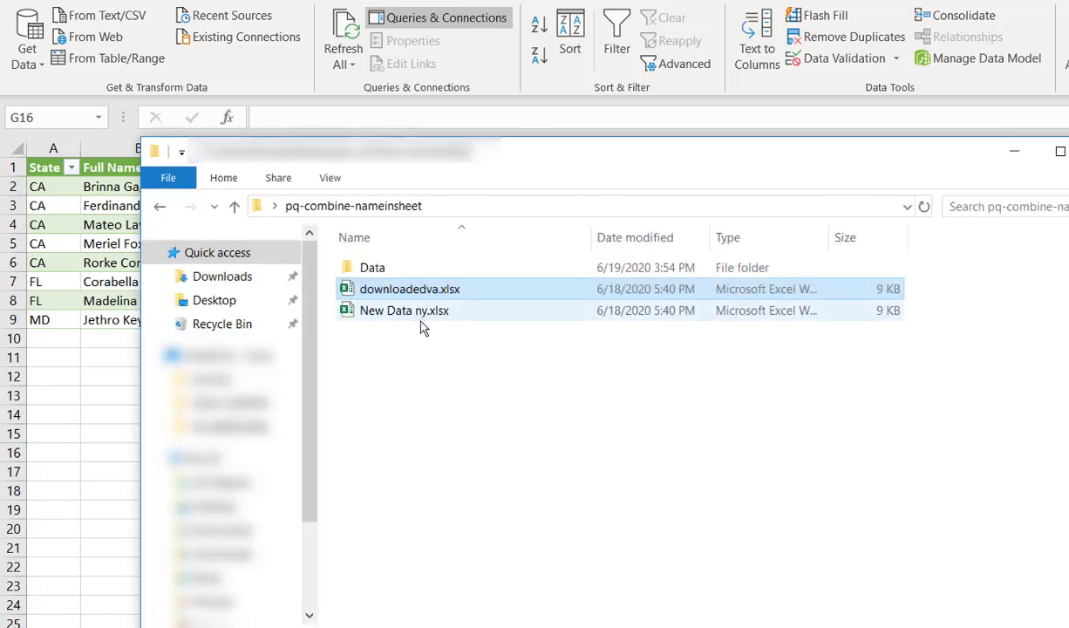
pyautogui.click(470, 370)
pyautogui.moveTo(456, 367); pyautogui.dragTo(419, 295)
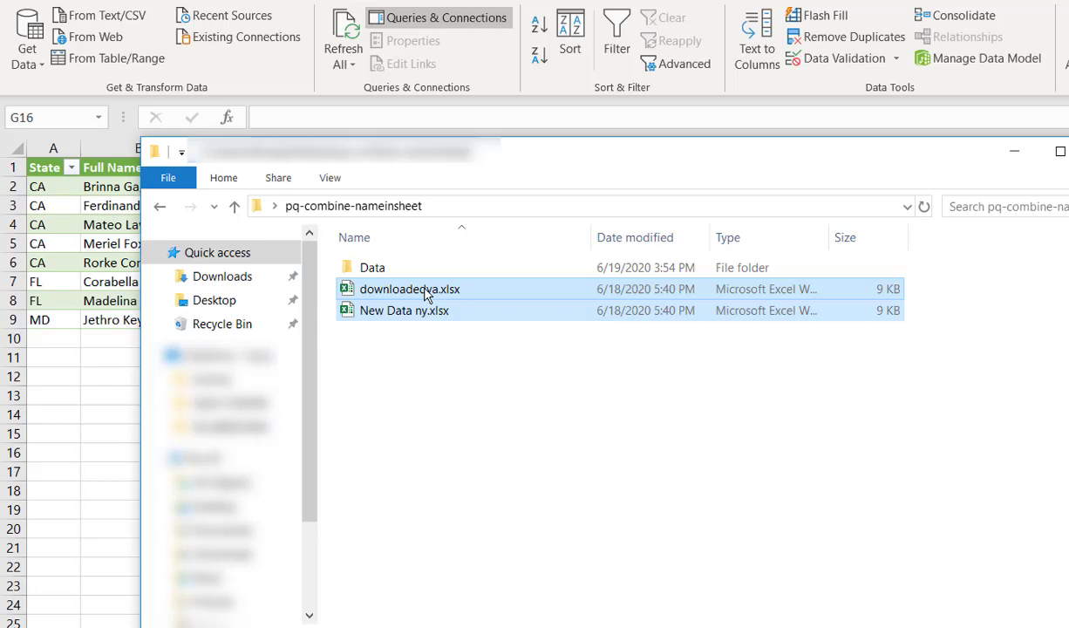
pyautogui.doubleClick(376, 272)
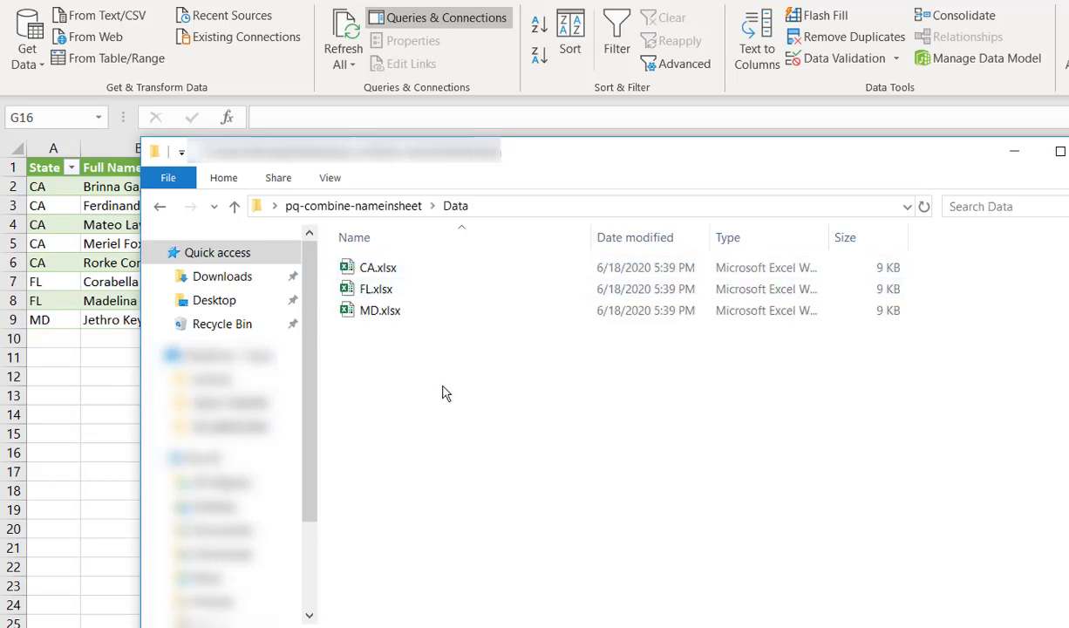
pyautogui.hotkey('ctrl', 'v')
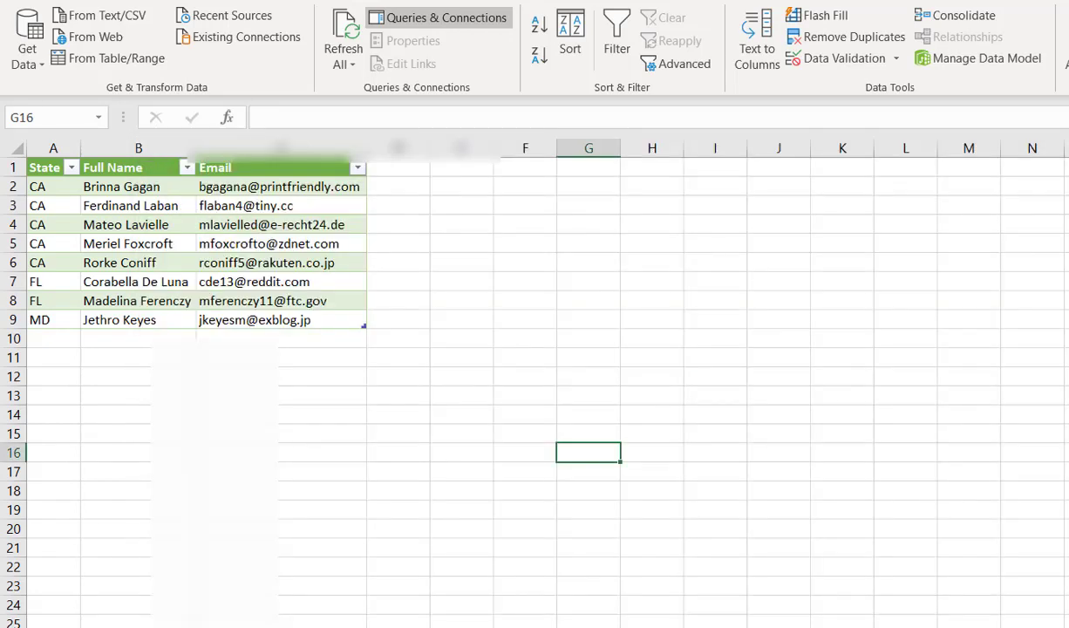
# Refresh the loaded table and check the new rows in cells A7 and A11.
pyautogui.hotkey('alt', 'Tab')
pyautogui.click(253, 207)
pyautogui.rightClick(253, 211)
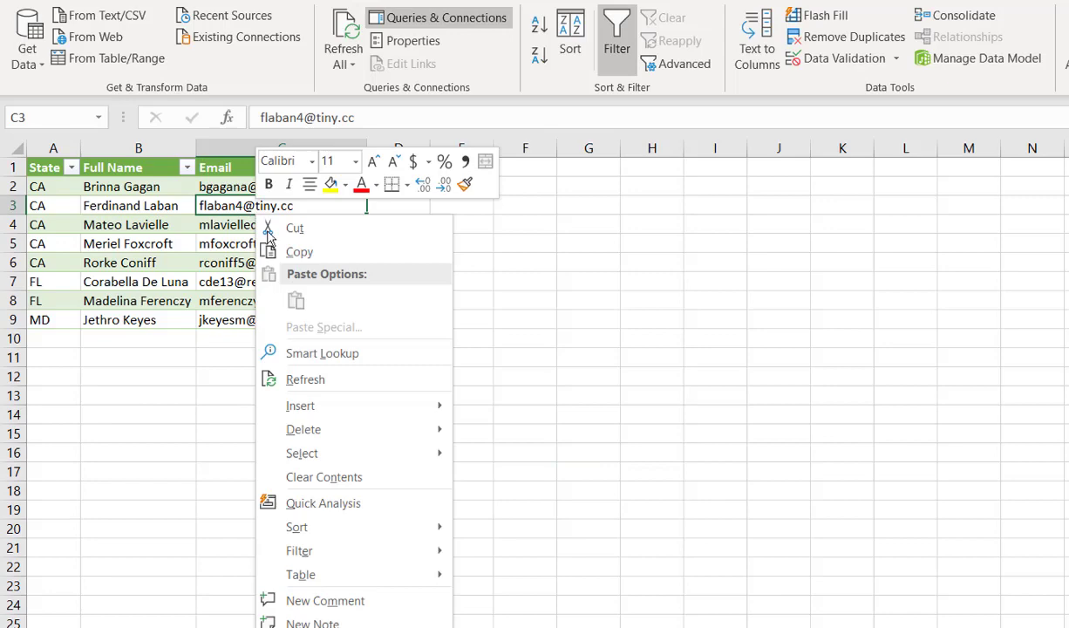
pyautogui.click(347, 377)
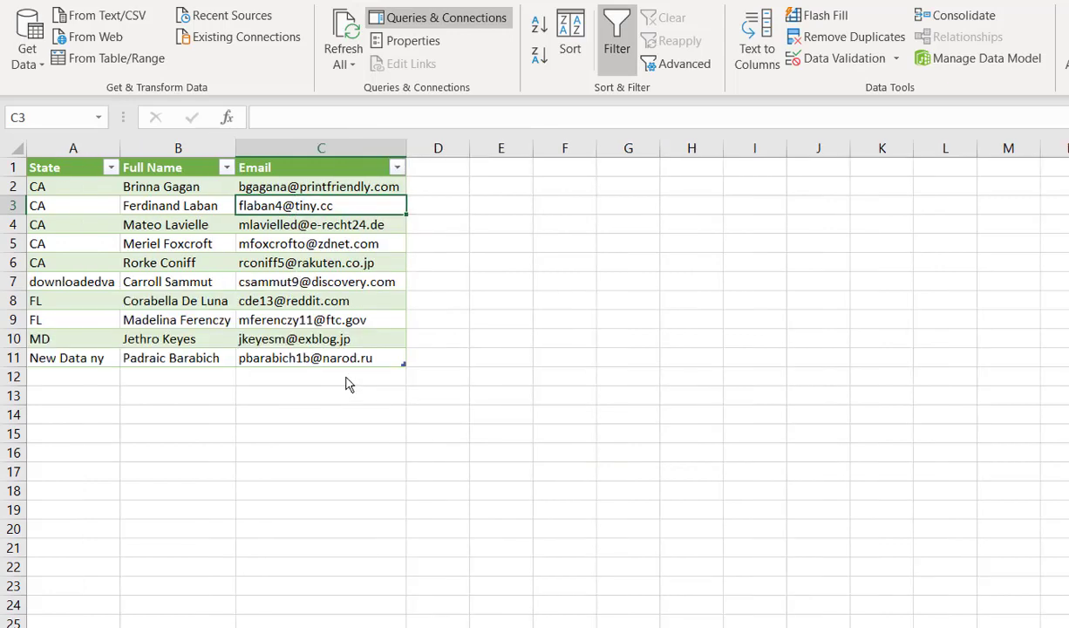
pyautogui.click(63, 281)
pyautogui.hotkey('ctrl', 'a')
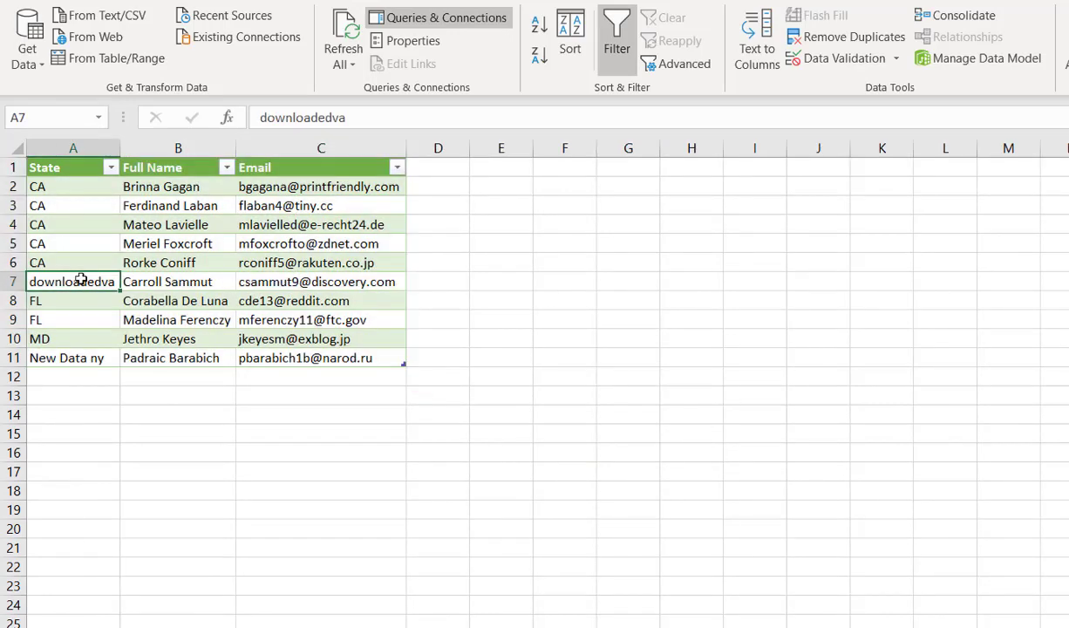
pyautogui.click(76, 277)
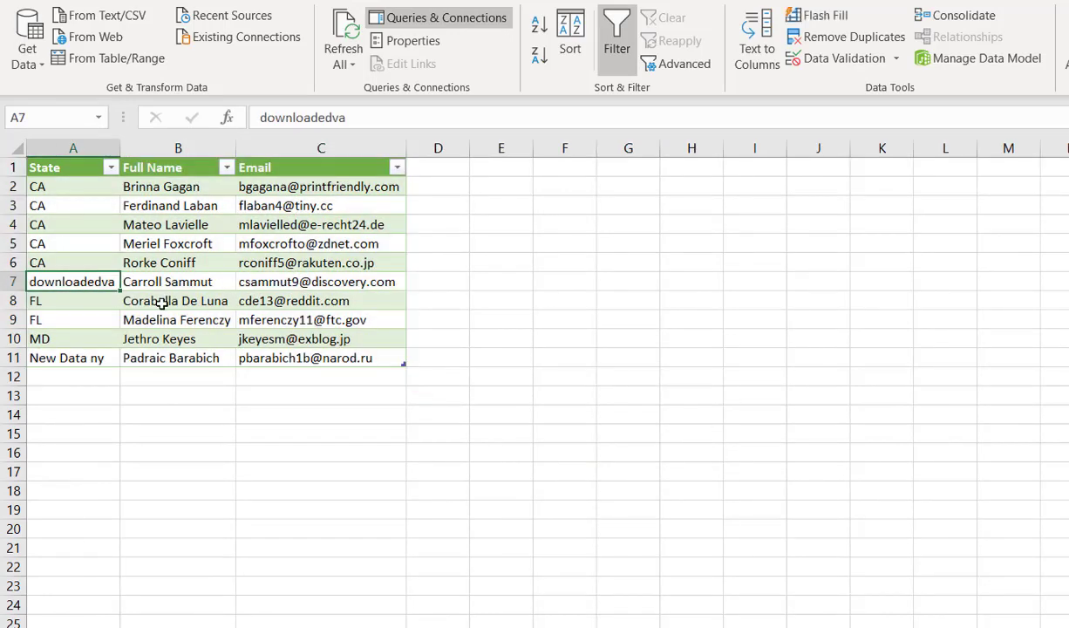
pyautogui.click(83, 361)
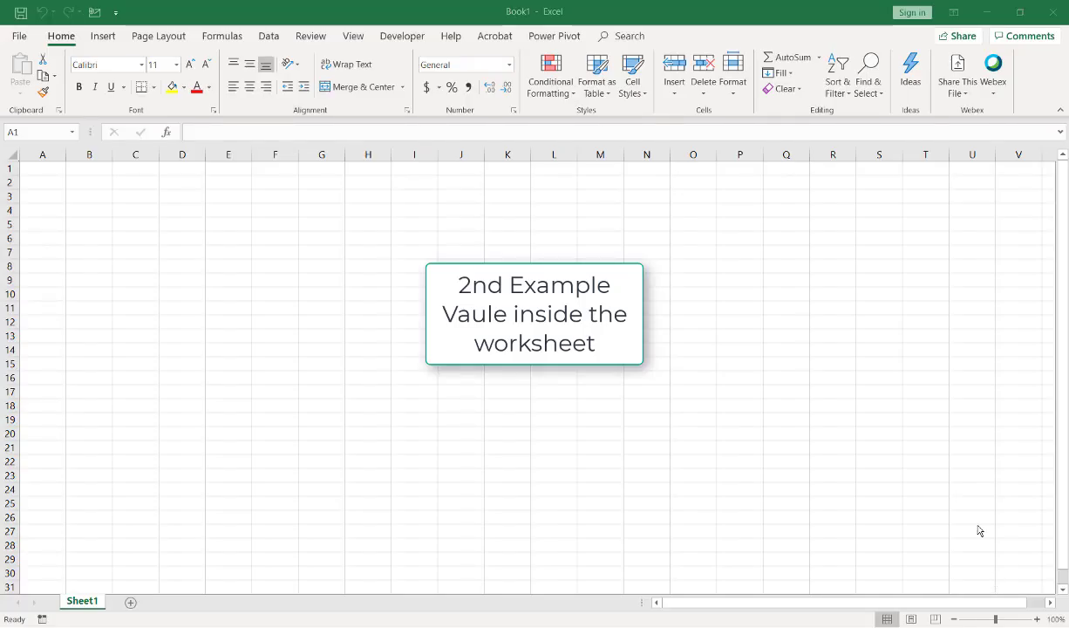
# In Book1, import From Folder via Get Data and accept the Data folder path.
pyautogui.click(270, 36)
pyautogui.click(19, 68)
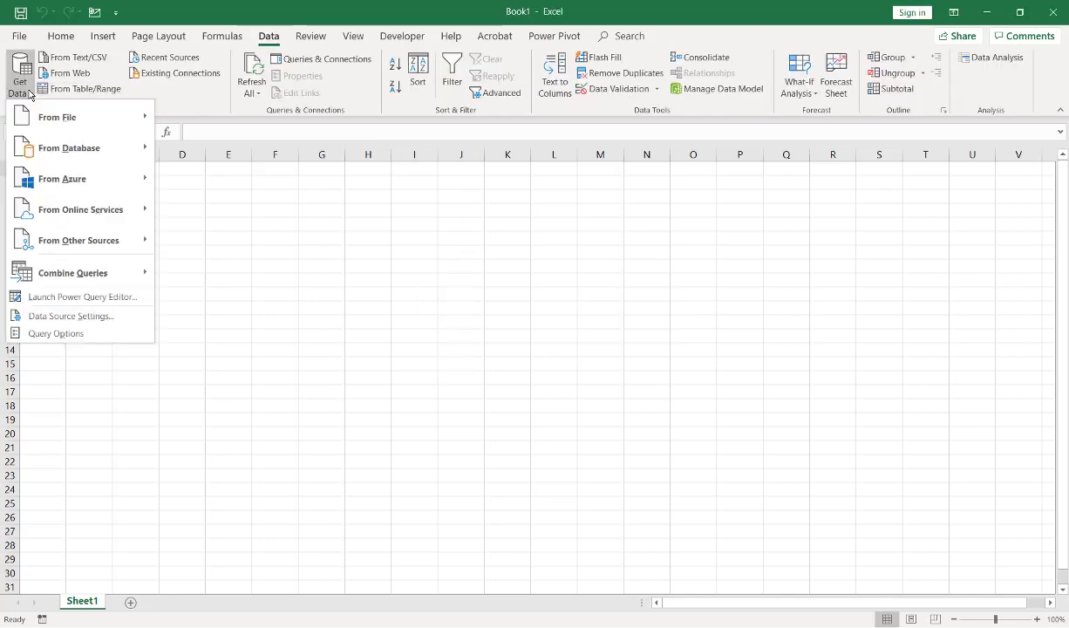
pyautogui.moveTo(79, 129)
pyautogui.click(272, 241)
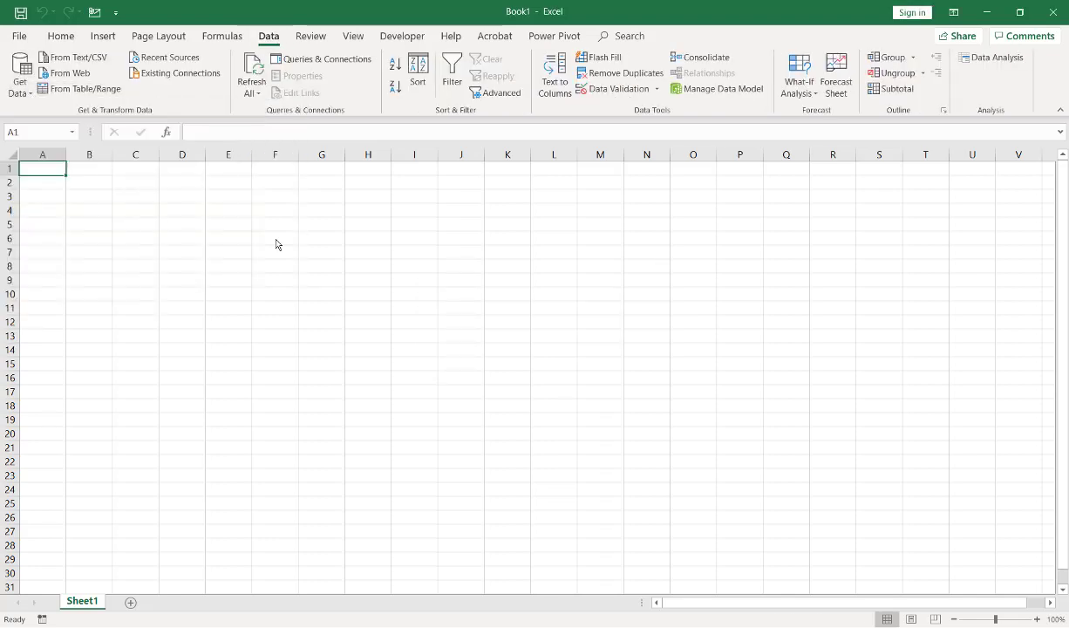
pyautogui.click(693, 365)
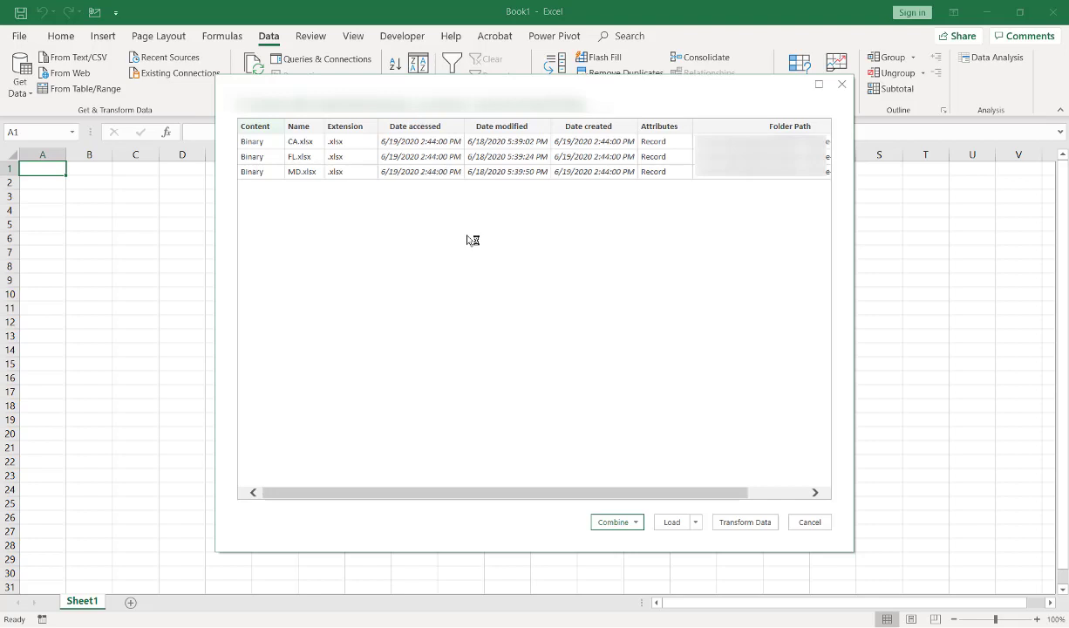
# Combine & Transform the files, taking Sheet1 from each workbook.
pyautogui.click(636, 523)
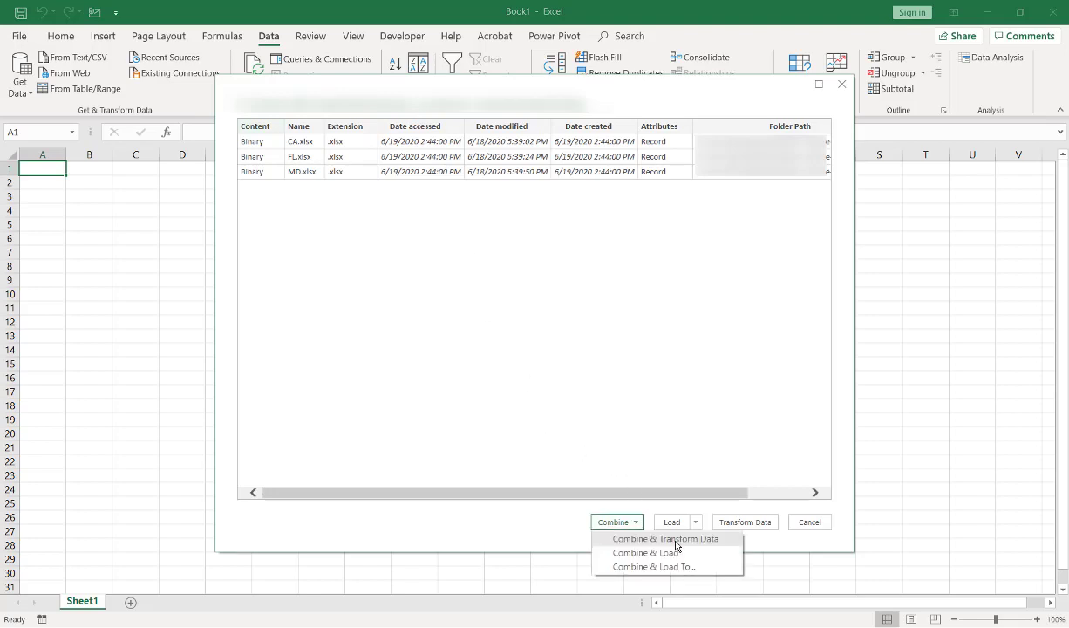
pyautogui.click(628, 551)
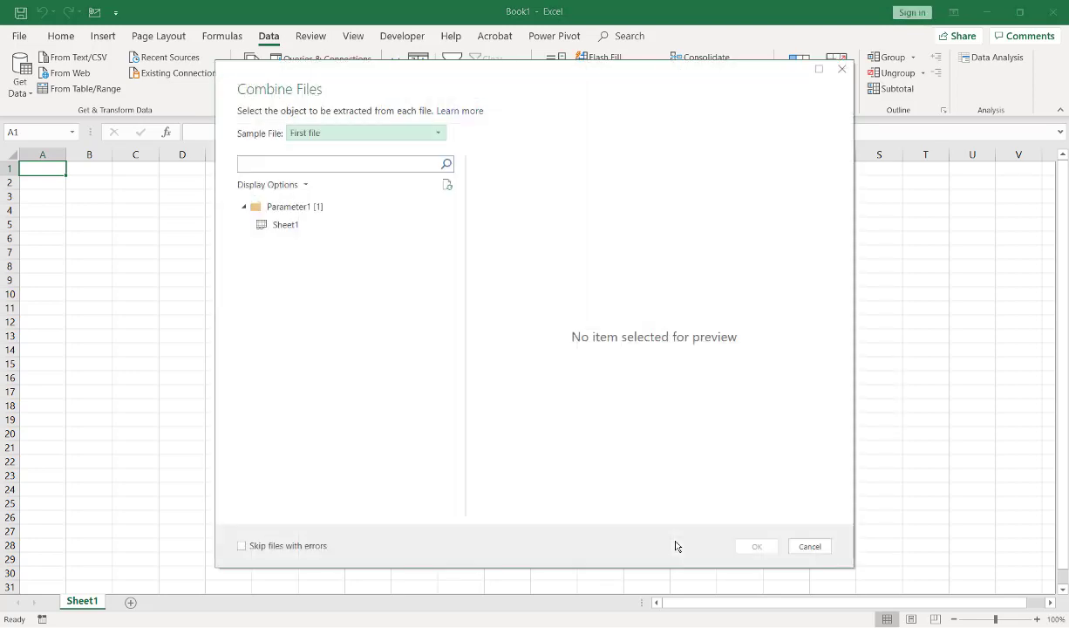
pyautogui.click(345, 228)
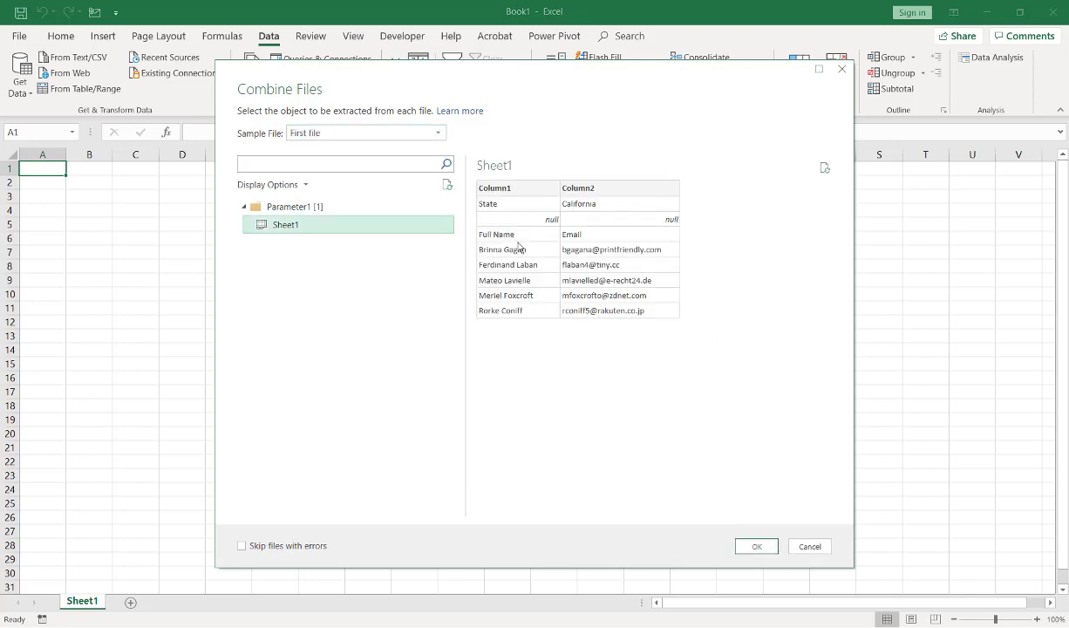
pyautogui.click(757, 546)
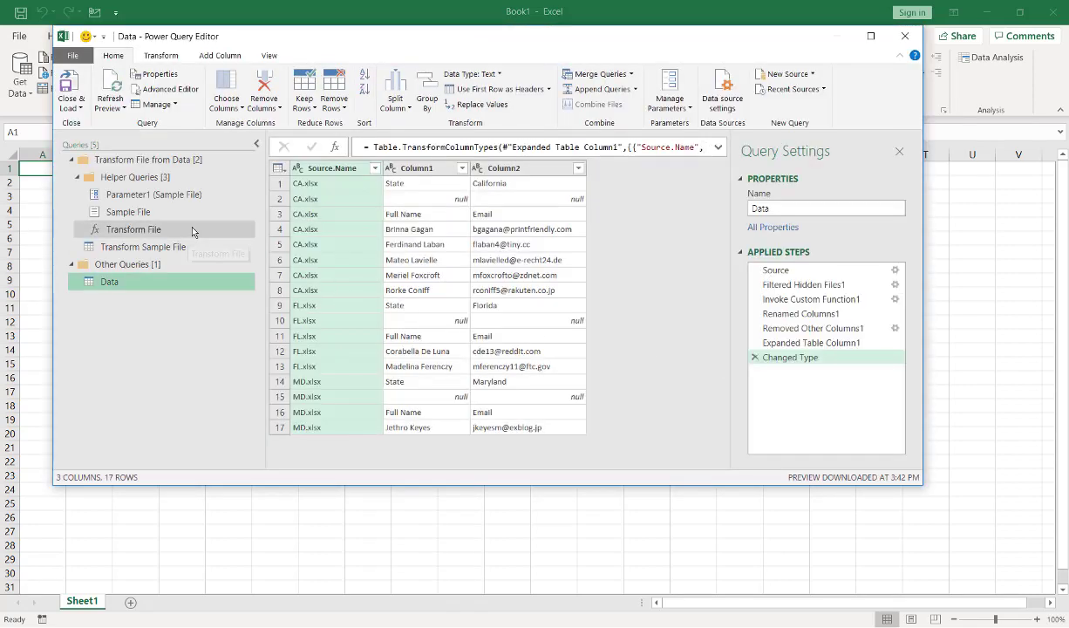
# Open the Transform Sample File helper query to show the California sample workbook's rows.
pyautogui.click(206, 248)
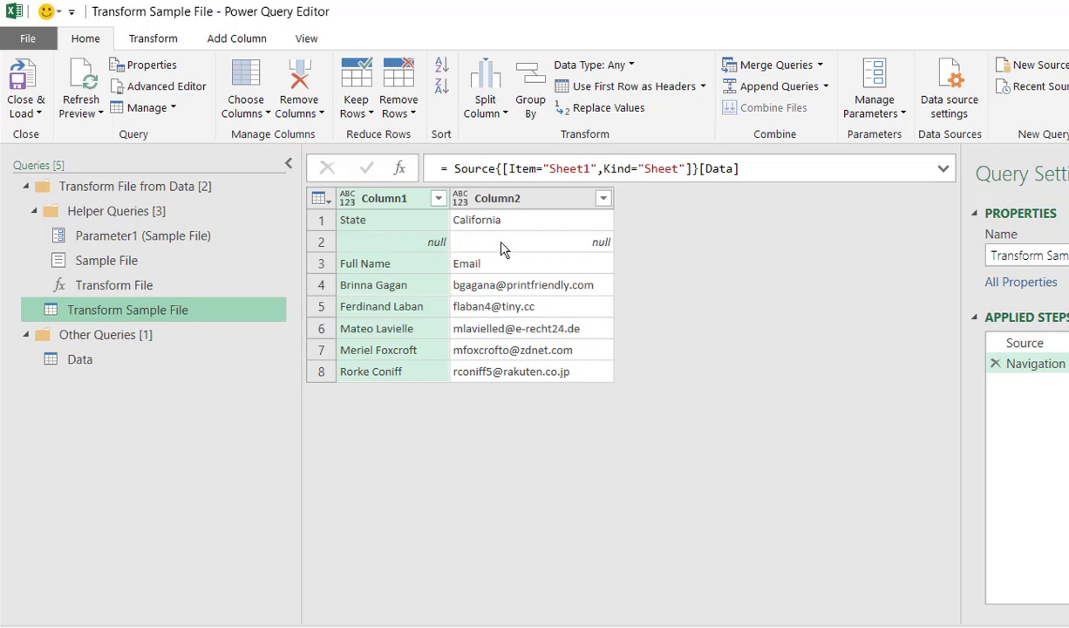
# Remove blank rows from the sample table and select the California cell in Column2.
pyautogui.click(402, 106)
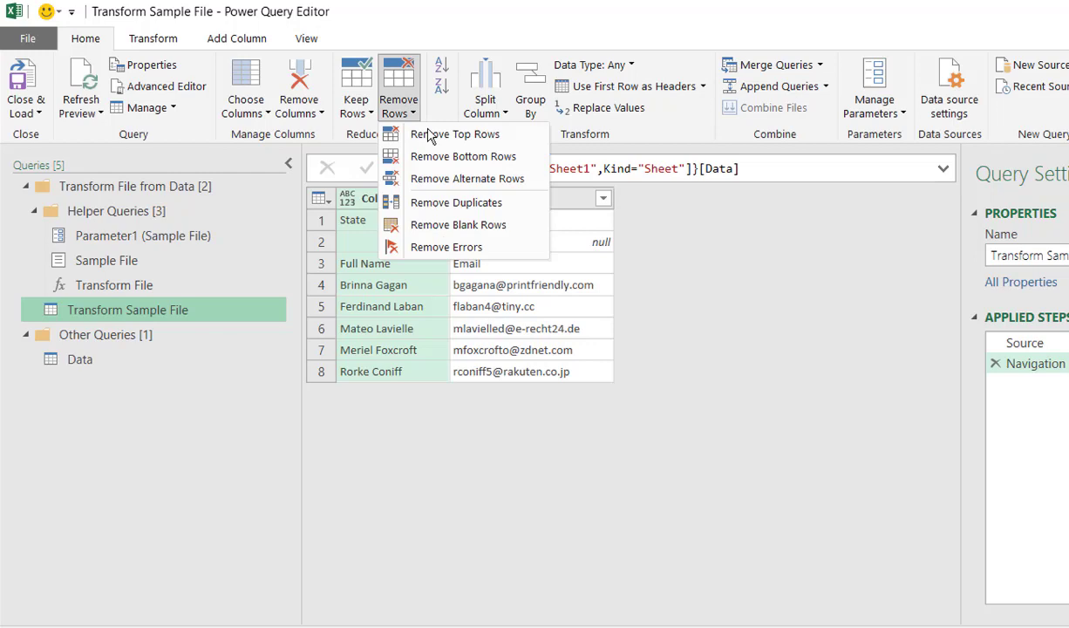
pyautogui.click(521, 228)
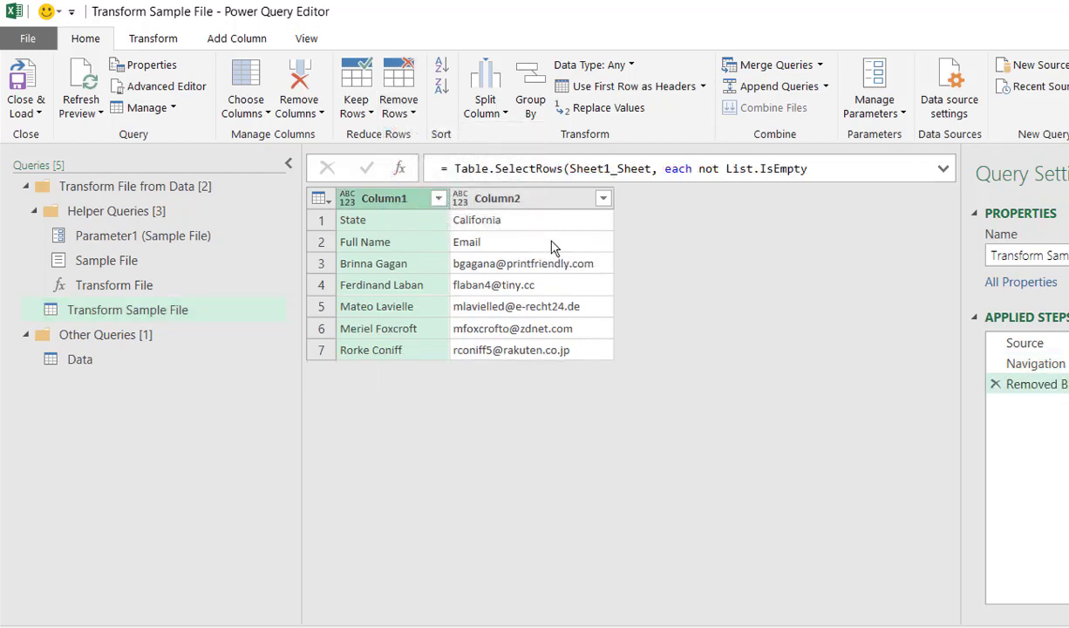
pyautogui.click(519, 224)
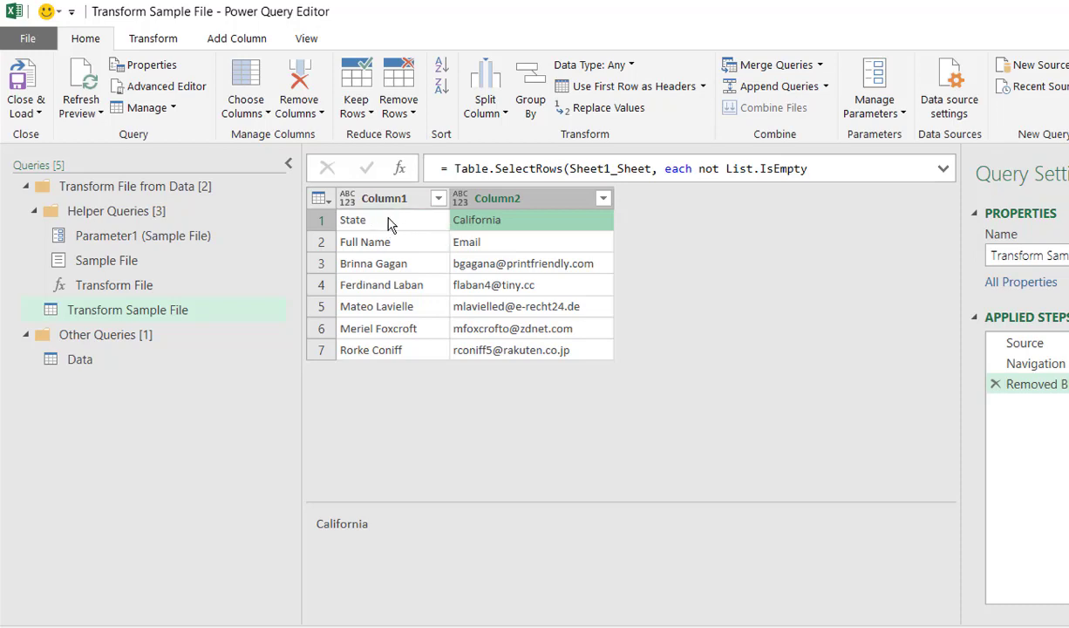
# Drill down on the California cell so the query returns just that value.
pyautogui.rightClick(517, 225)
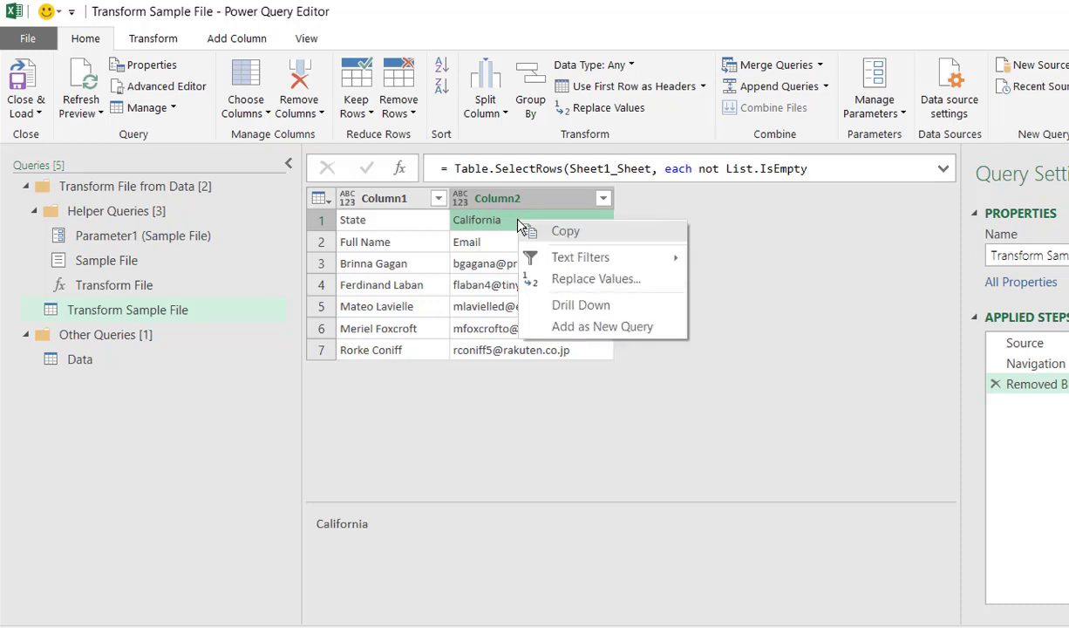
pyautogui.click(580, 304)
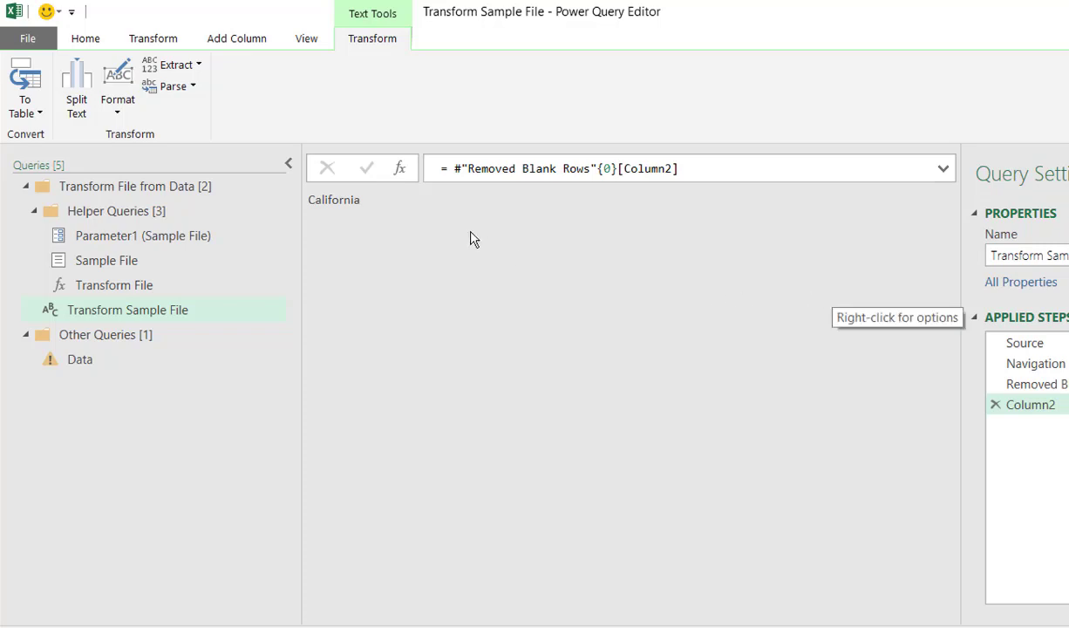
# Add a Custom1 step whose formula references #"Removed Blank Rows" instead of Column2.
pyautogui.click(400, 171)
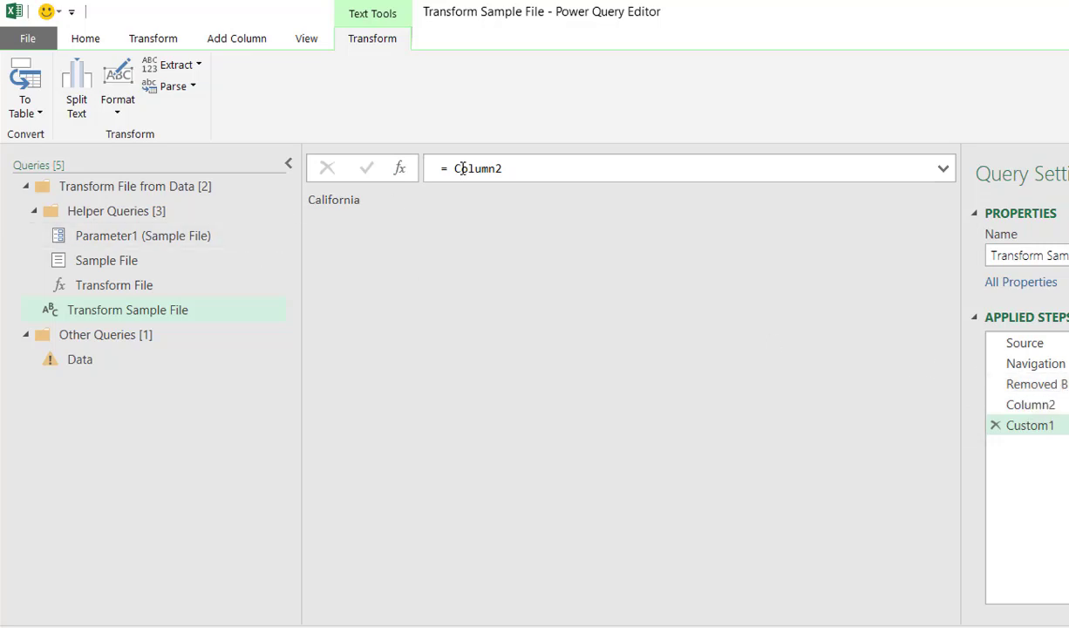
pyautogui.moveTo(453, 168); pyautogui.dragTo(528, 169)
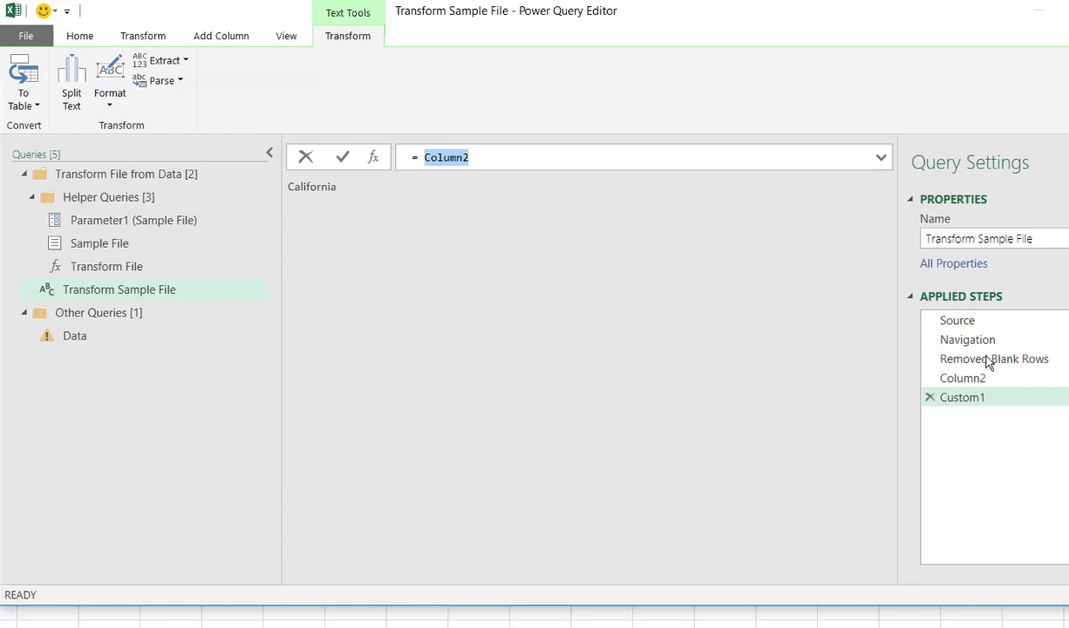
pyautogui.write('Rem')
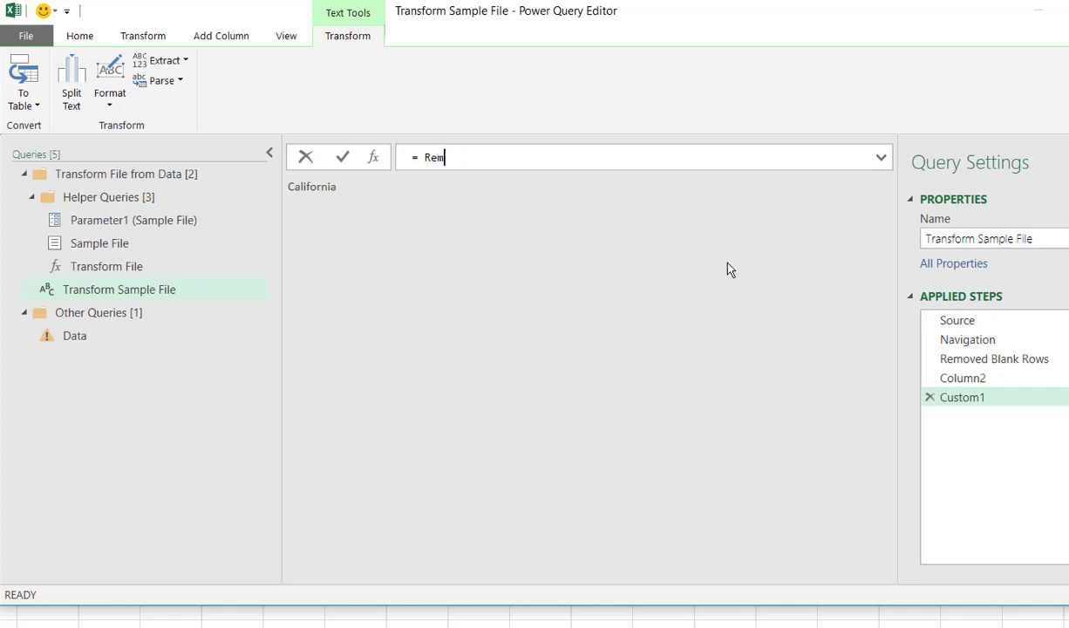
pyautogui.write('ove')
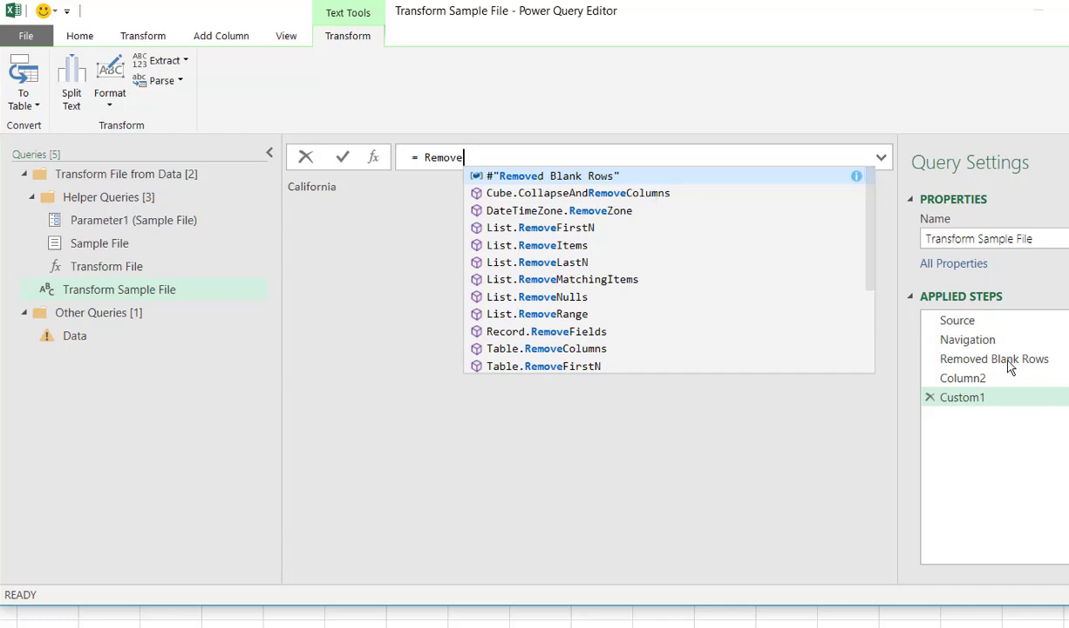
pyautogui.click(541, 177)
pyautogui.press('Return')
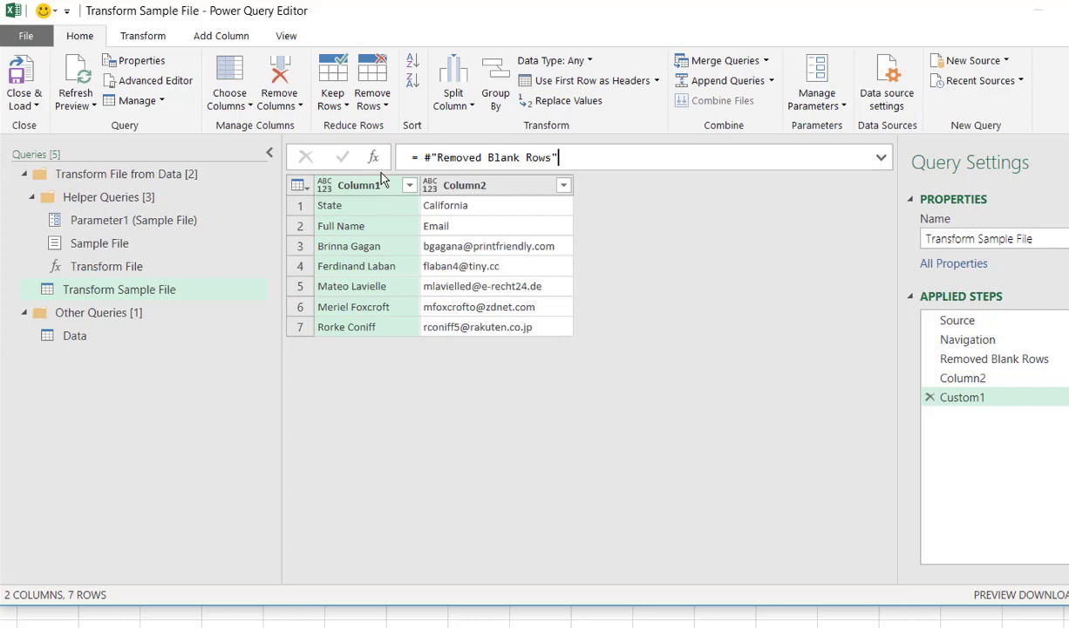
# Remove the top 1 row and promote Full Name and Email to column headers.
pyautogui.click(375, 103)
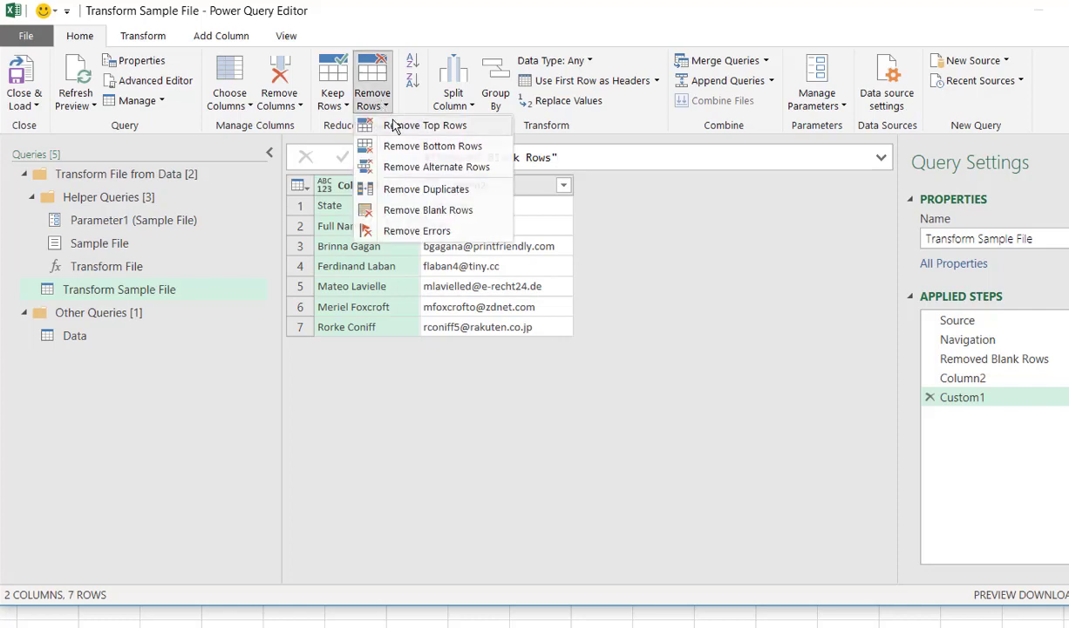
pyautogui.click(394, 126)
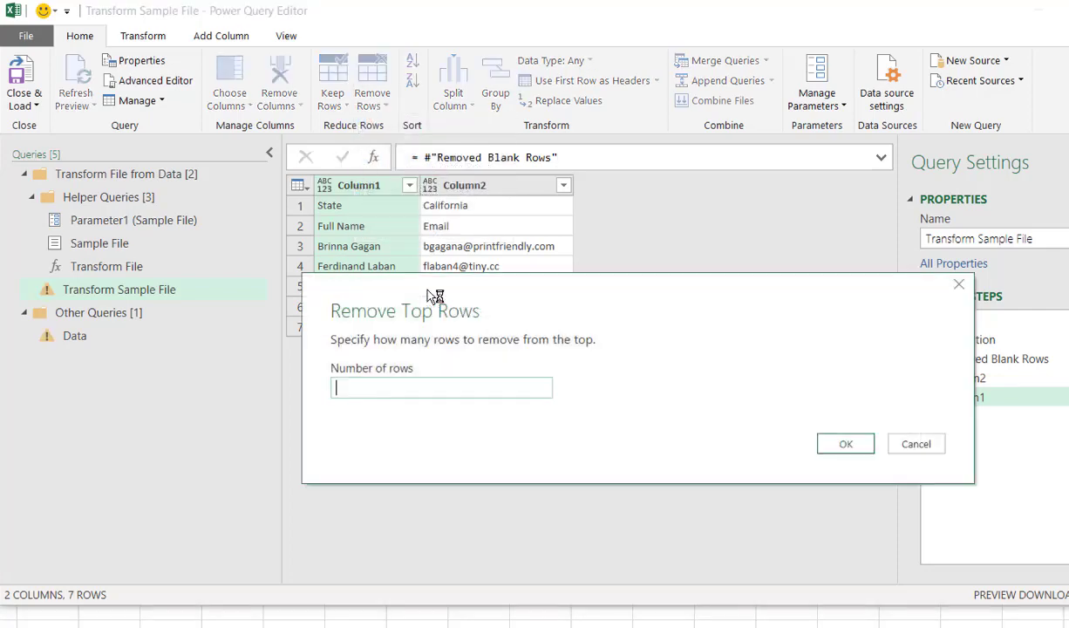
pyautogui.write('1')
pyautogui.click(844, 443)
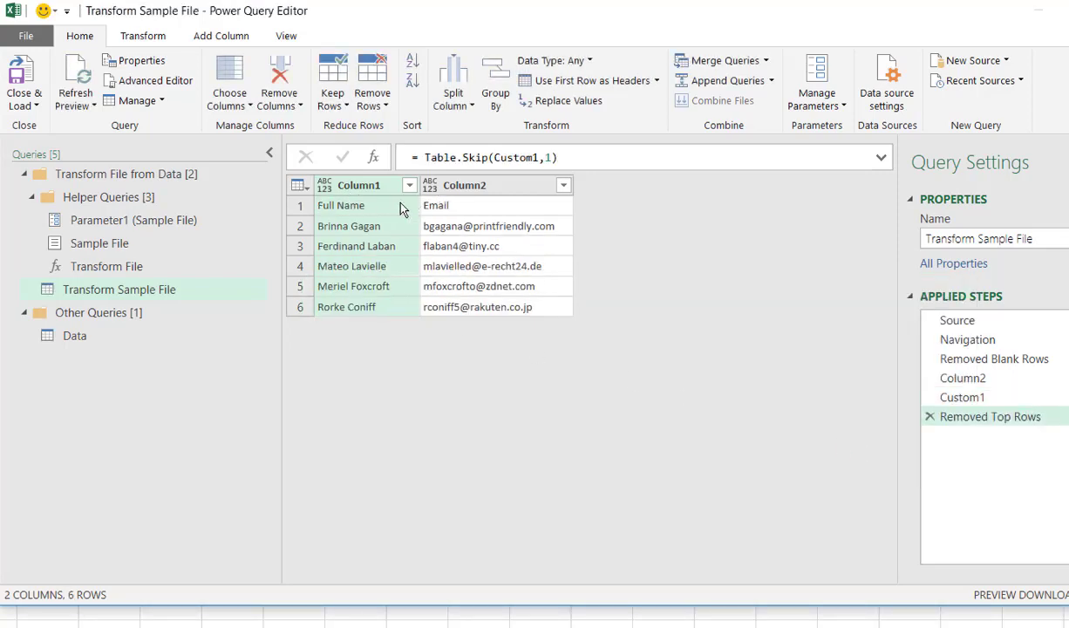
pyautogui.click(590, 86)
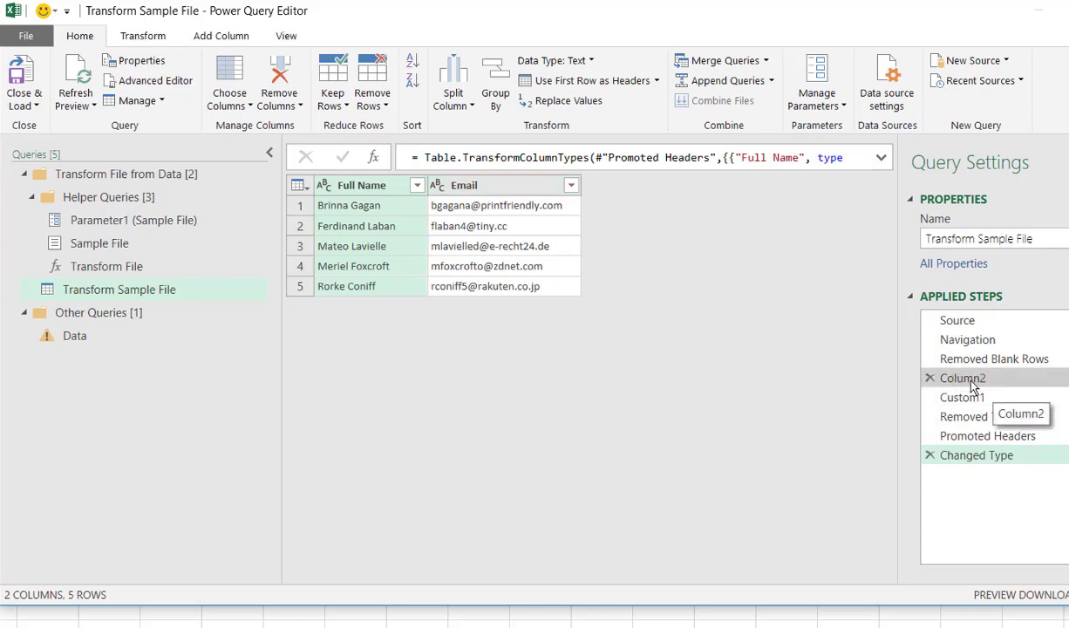
# Add a custom column named State with formula = Column2, filling California on every row.
pyautogui.click(219, 39)
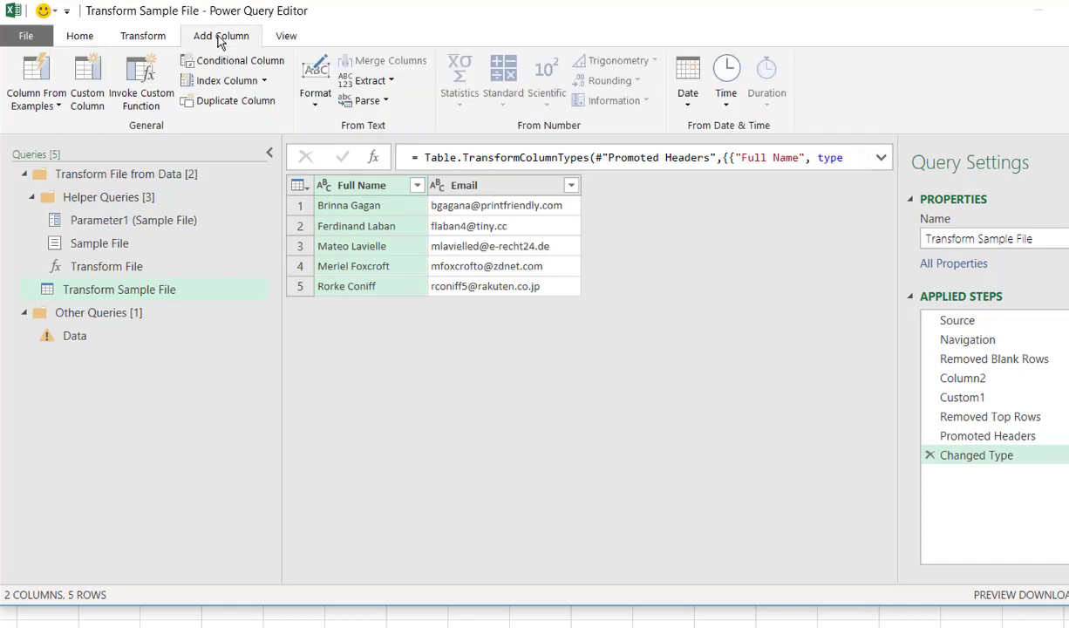
pyautogui.click(87, 87)
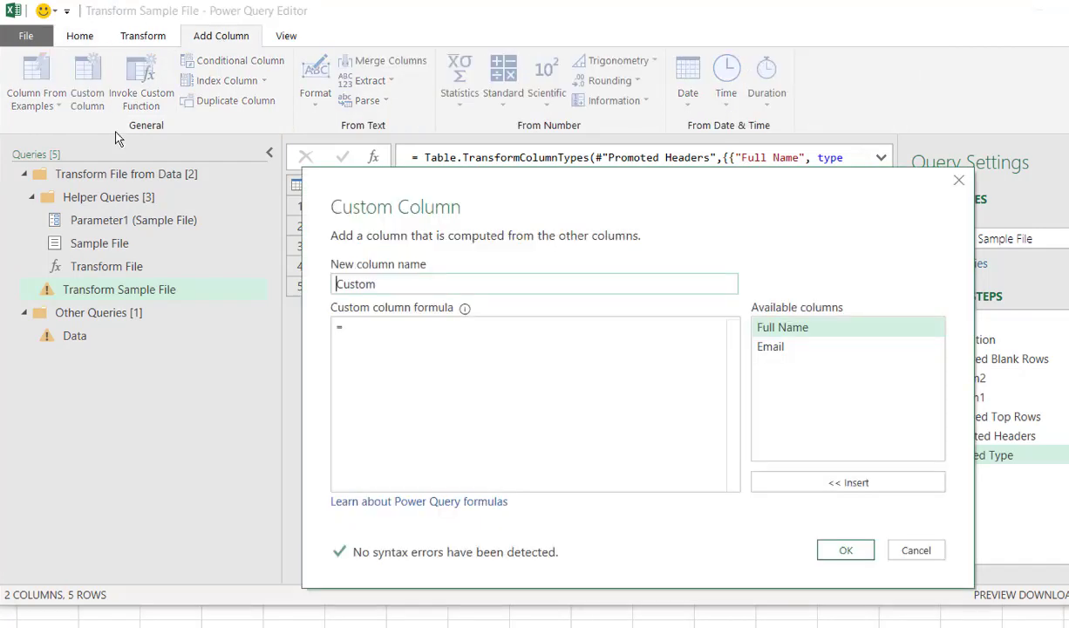
pyautogui.doubleClick(354, 286)
pyautogui.write('State')
pyautogui.click(385, 320)
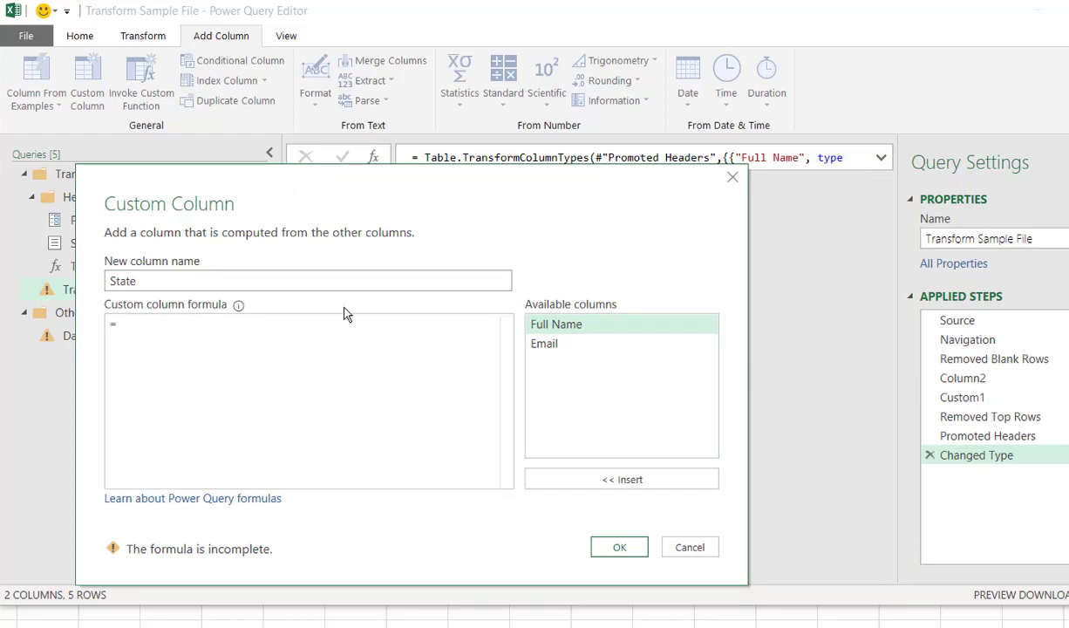
pyautogui.click(177, 324)
pyautogui.write('Column2')
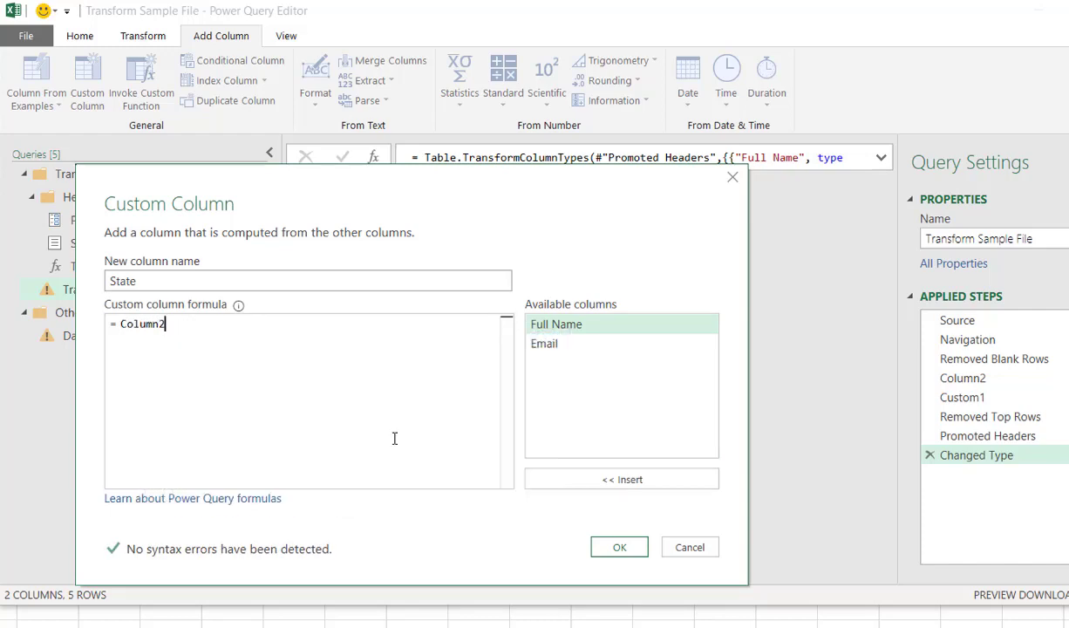
pyautogui.click(614, 547)
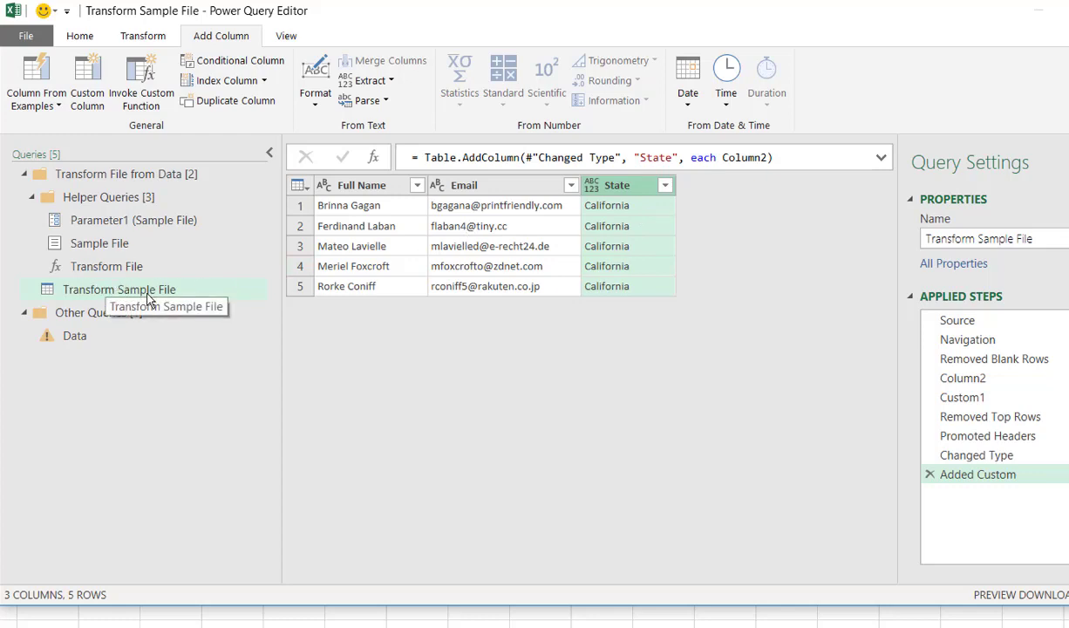
# In the Data query, delete the Changed Type step and remove the Source.Name column.
pyautogui.click(127, 340)
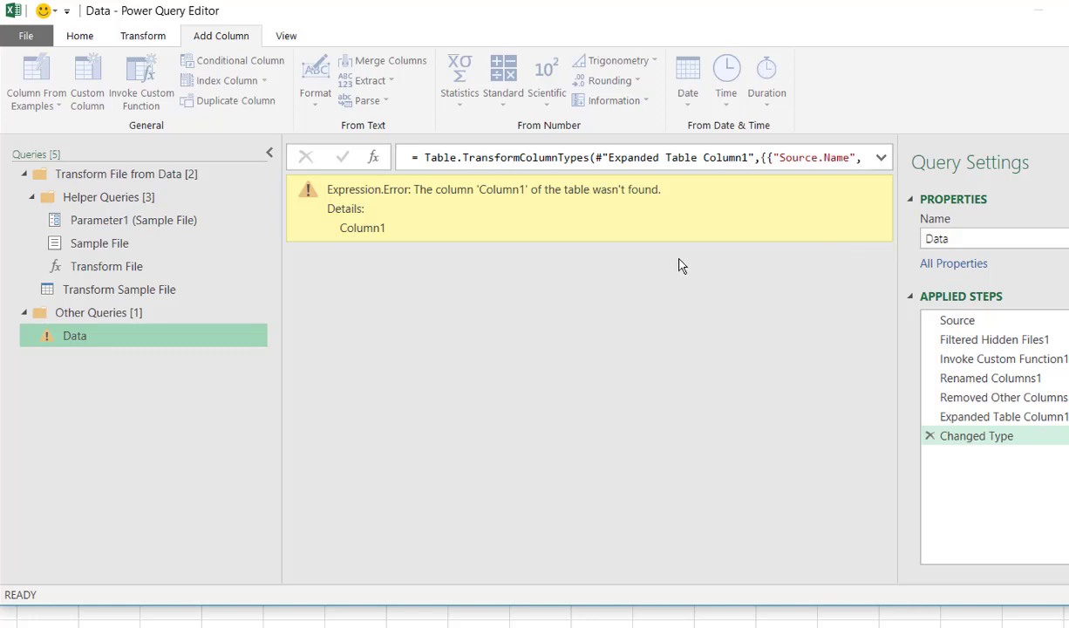
pyautogui.click(930, 437)
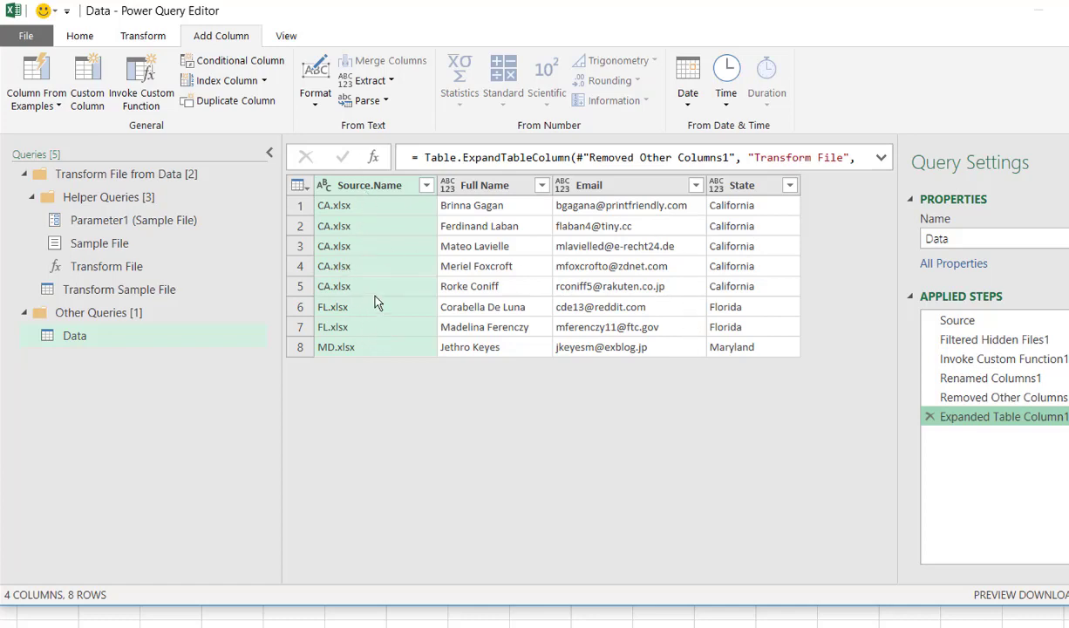
pyautogui.rightClick(358, 185)
pyautogui.click(386, 215)
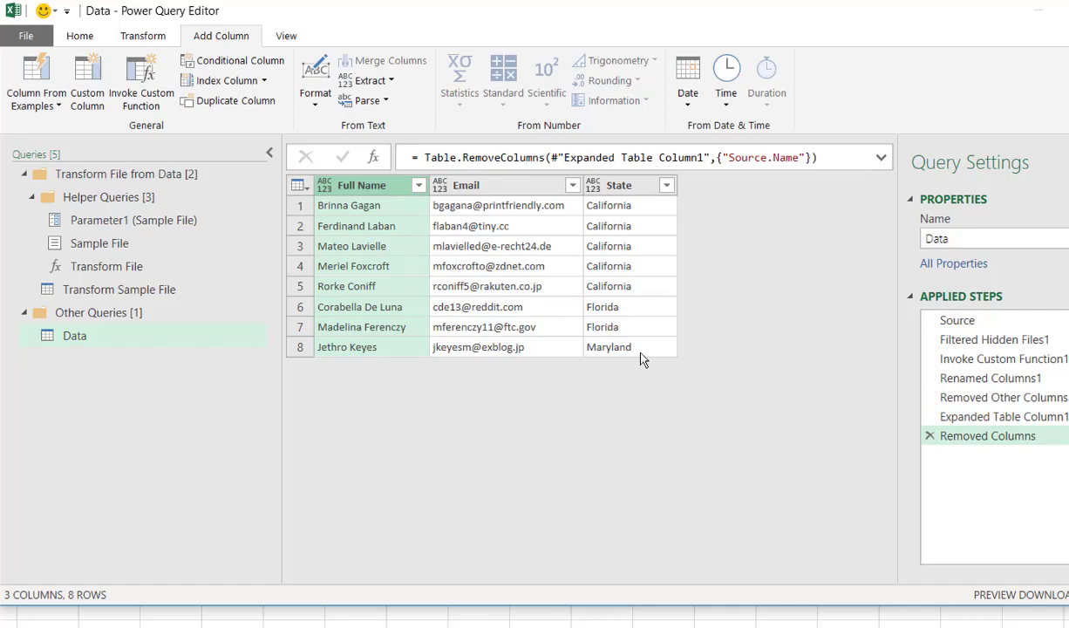
# Close & Load the Data query into the workbook as an 8-row table.
pyautogui.click(76, 37)
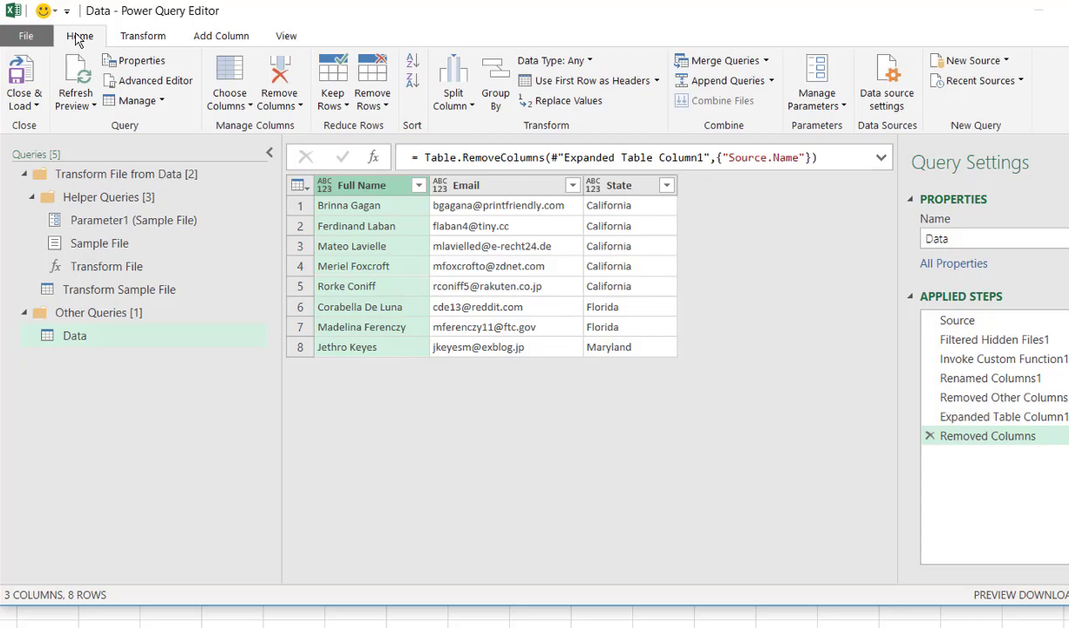
pyautogui.click(29, 79)
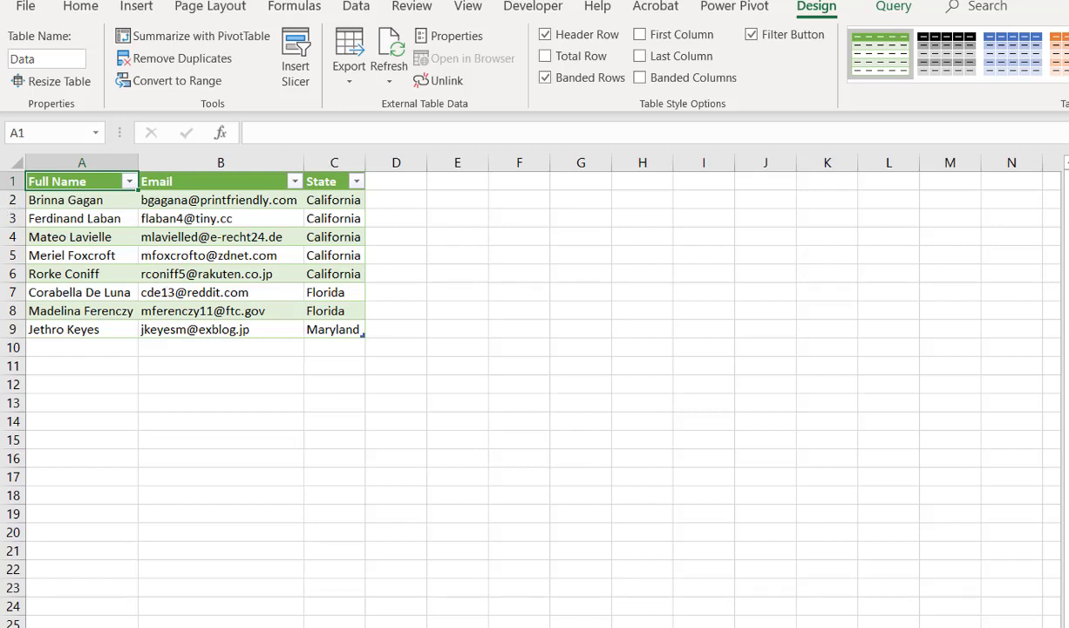
# In File Explorer, select downloadedva.xlsx and New Data ny.xlsx for moving into the Data folder.
pyautogui.moveTo(1, 202)
pyautogui.click(103, 205)
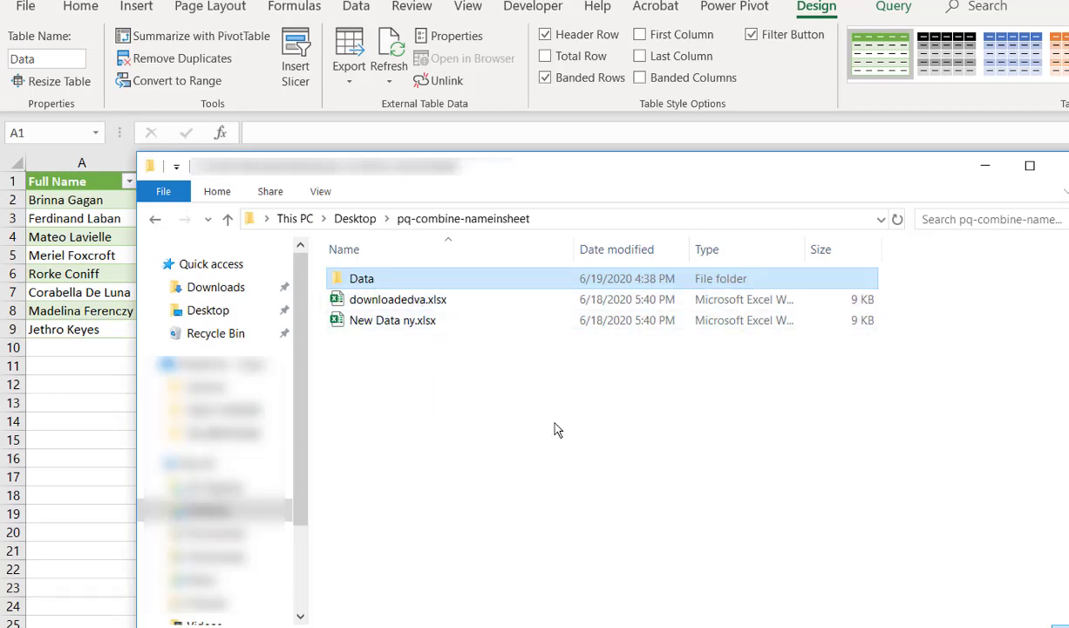
pyautogui.moveTo(480, 367); pyautogui.dragTo(365, 288)
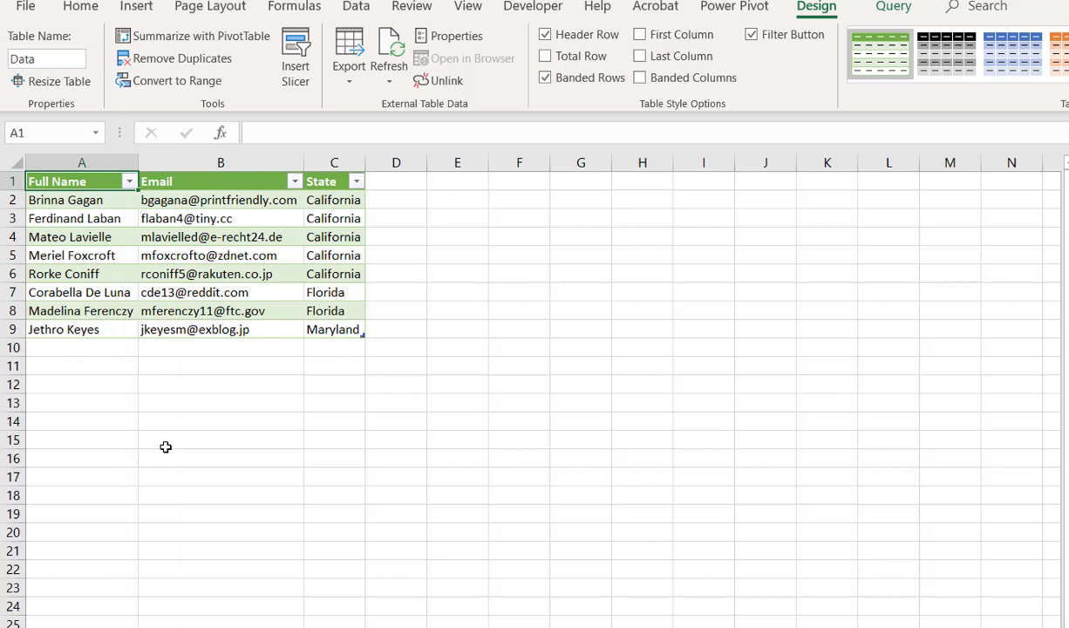
# Refresh the Data table and check the Maryland and New York entries in the State column.
pyautogui.rightClick(236, 253)
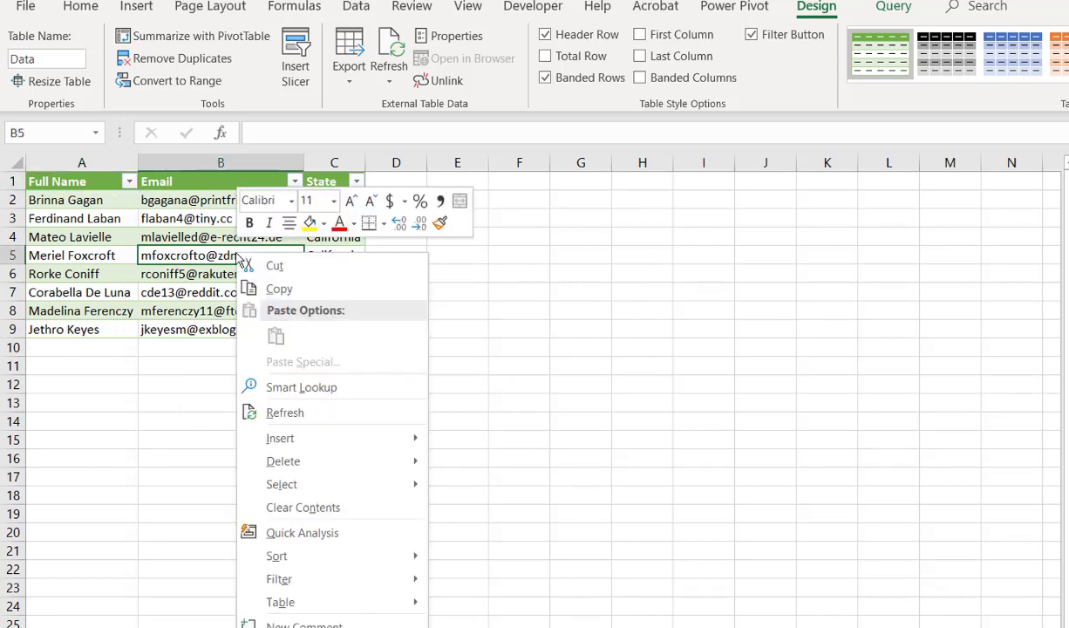
pyautogui.click(312, 412)
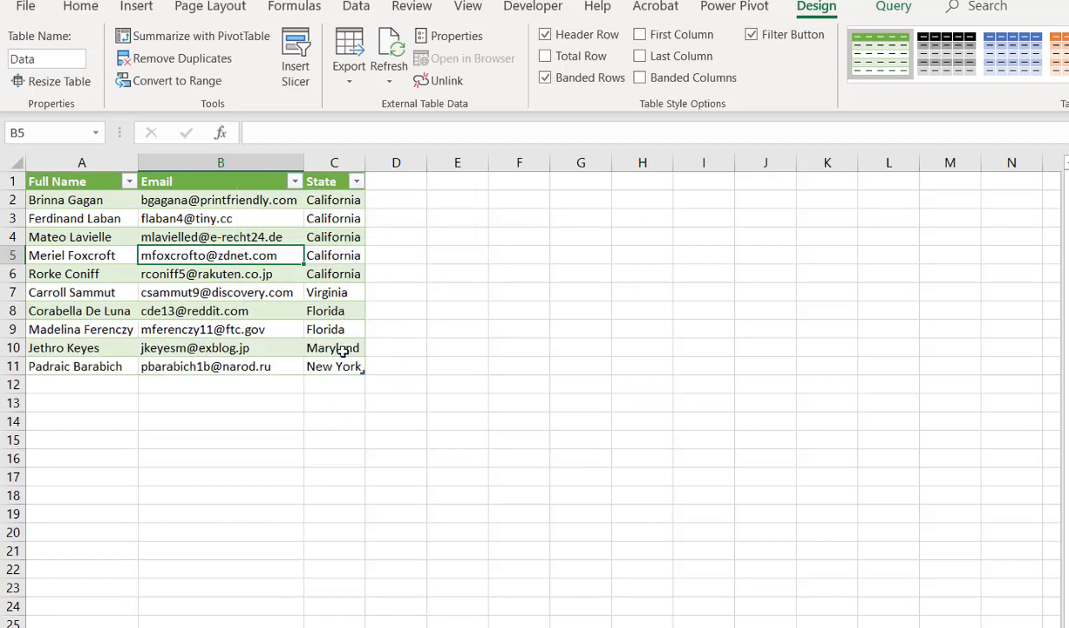
pyautogui.click(342, 351)
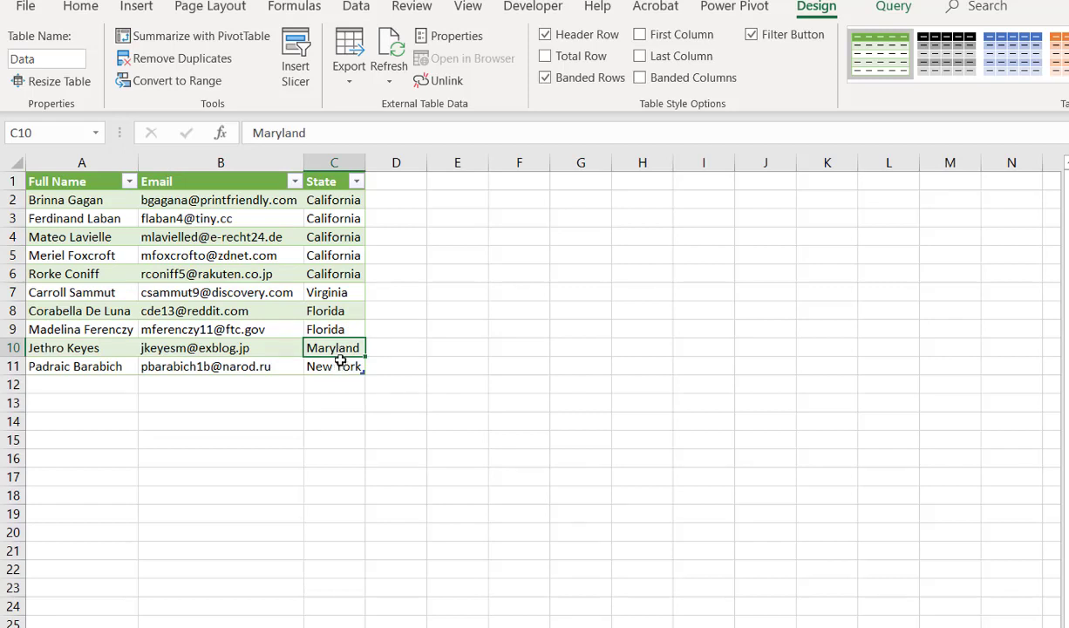
pyautogui.moveTo(321, 347); pyautogui.dragTo(357, 350)
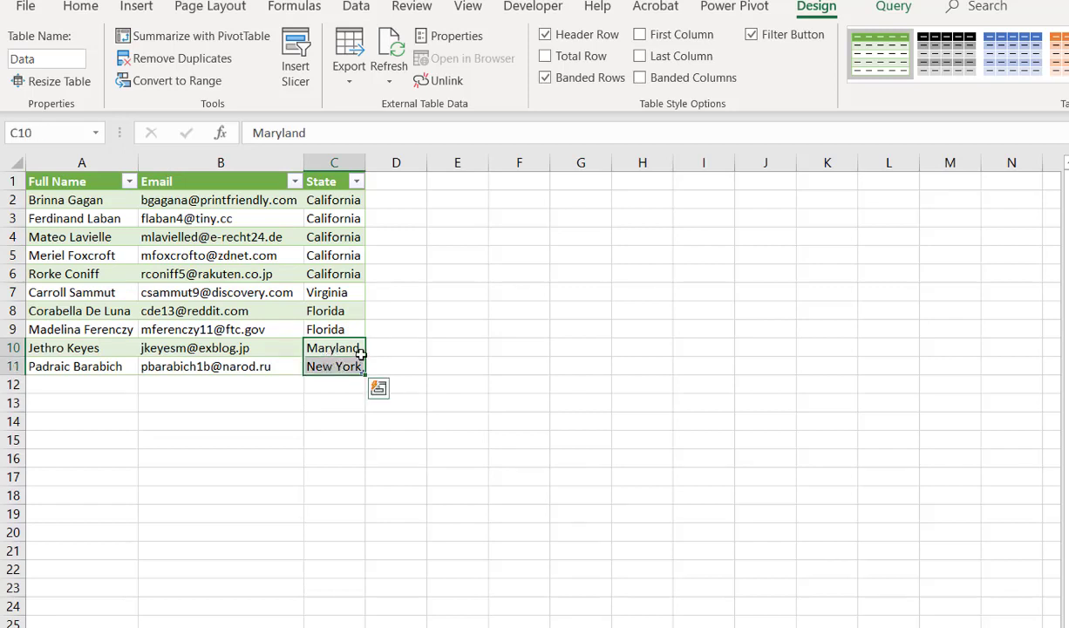
pyautogui.click(335, 345)
pyautogui.click(340, 367)
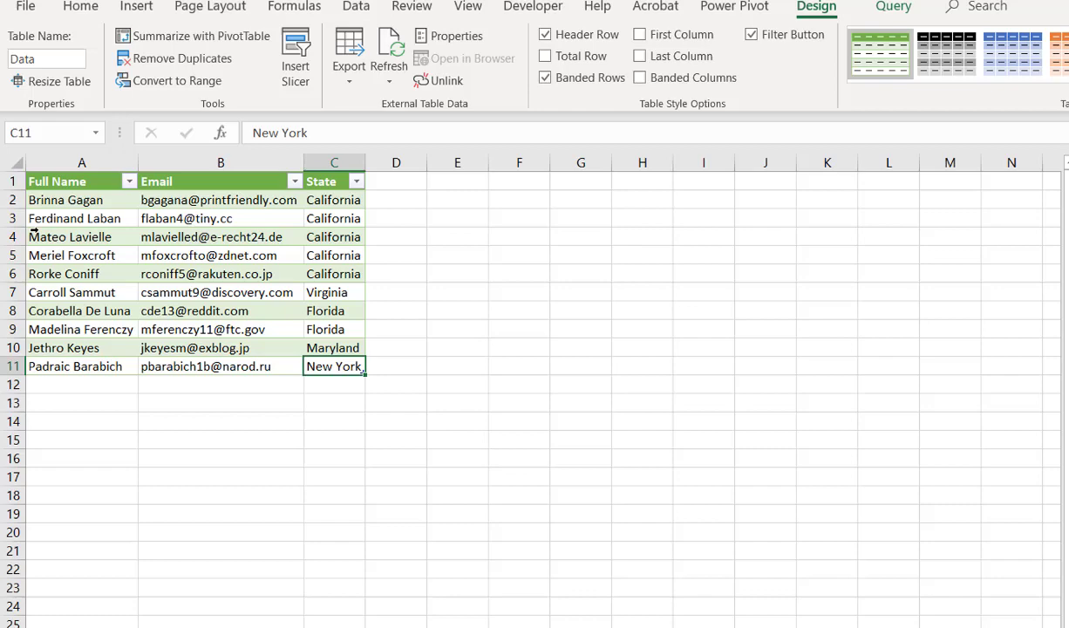
# Open the New Data ny.xlsx workbook from the Data folder.
pyautogui.click(100, 204)
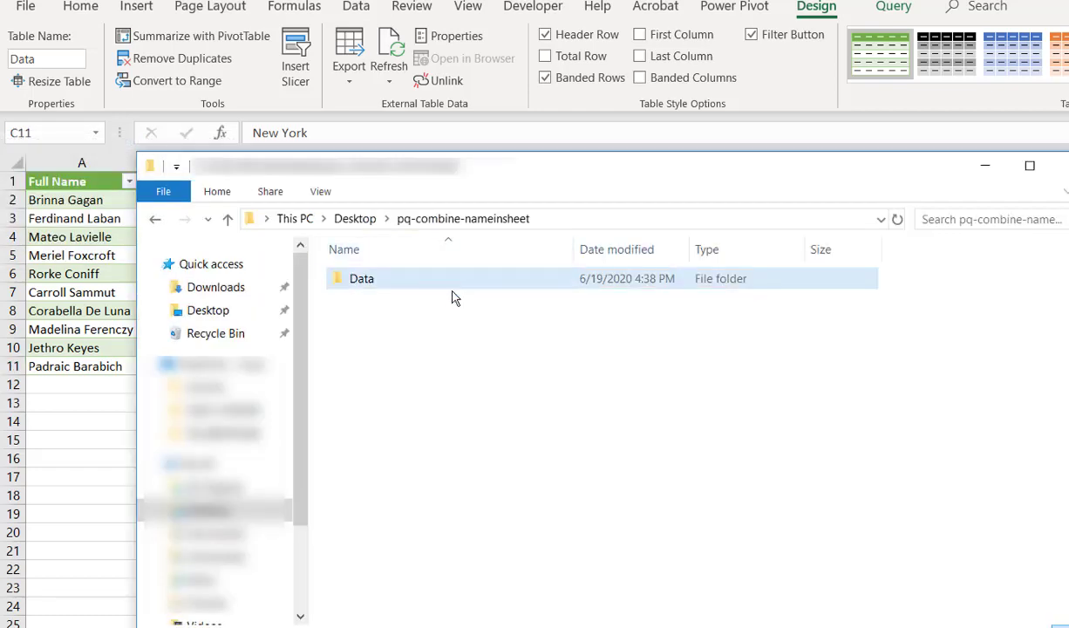
pyautogui.doubleClick(351, 292)
pyautogui.click(400, 363)
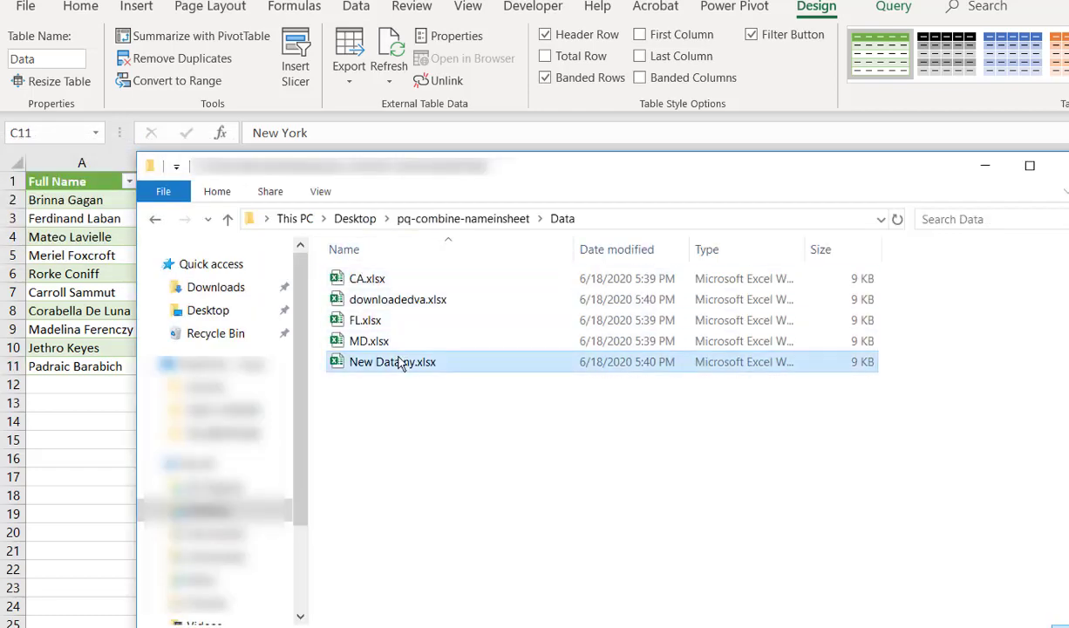
pyautogui.hotkey('alt', 'Tab')
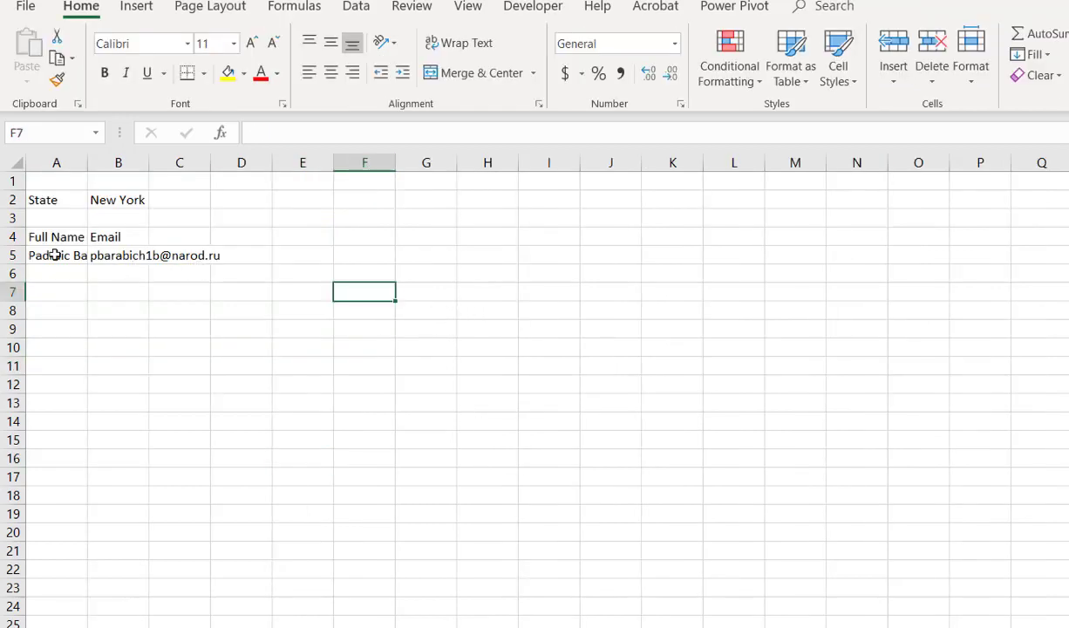
pyautogui.moveTo(53, 252); pyautogui.dragTo(153, 254)
pyautogui.click(120, 197)
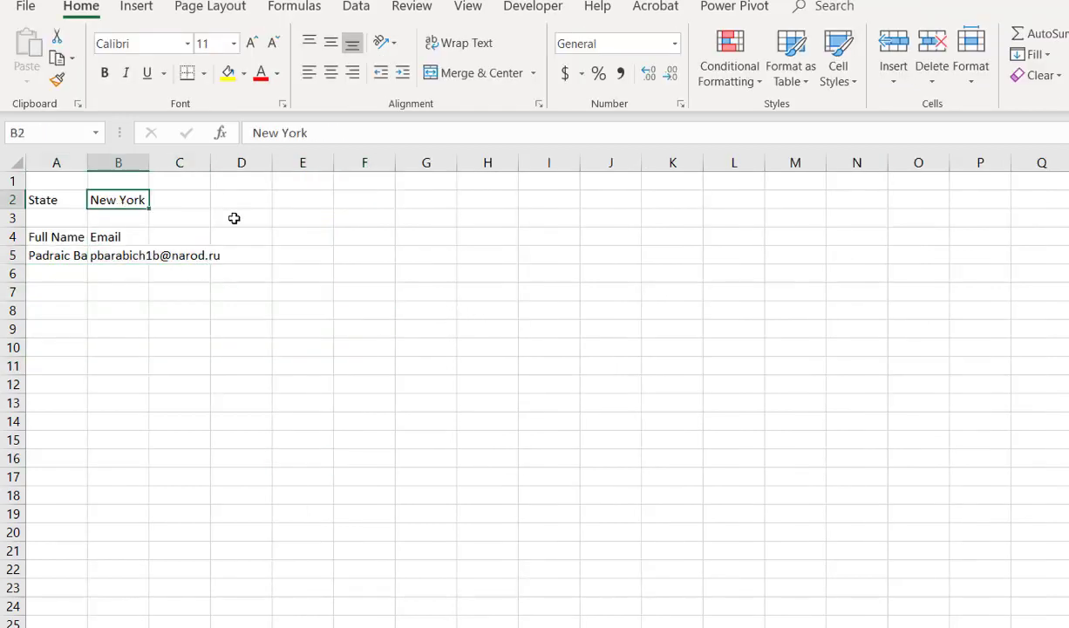